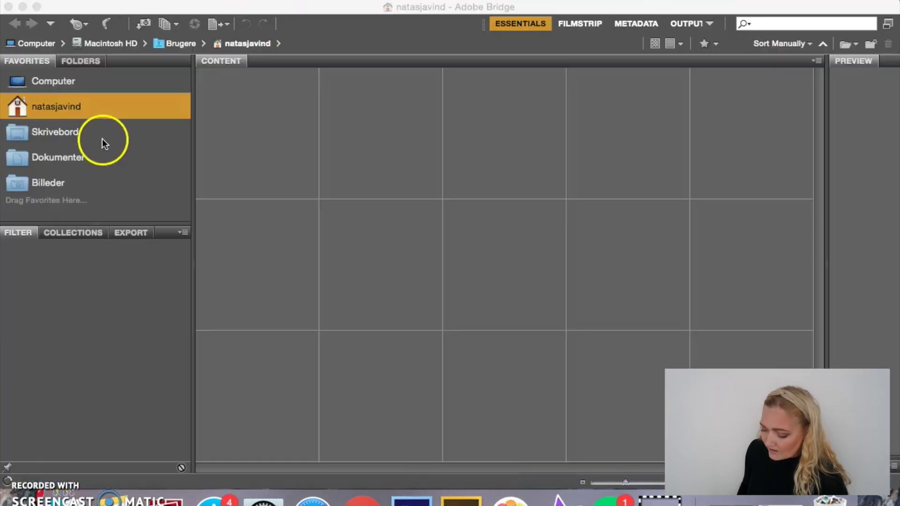
# Step: Open the portrait 20160516_6244.JPG from the Skrivebord folder in Camera Raw
pyautogui.click(62, 130)
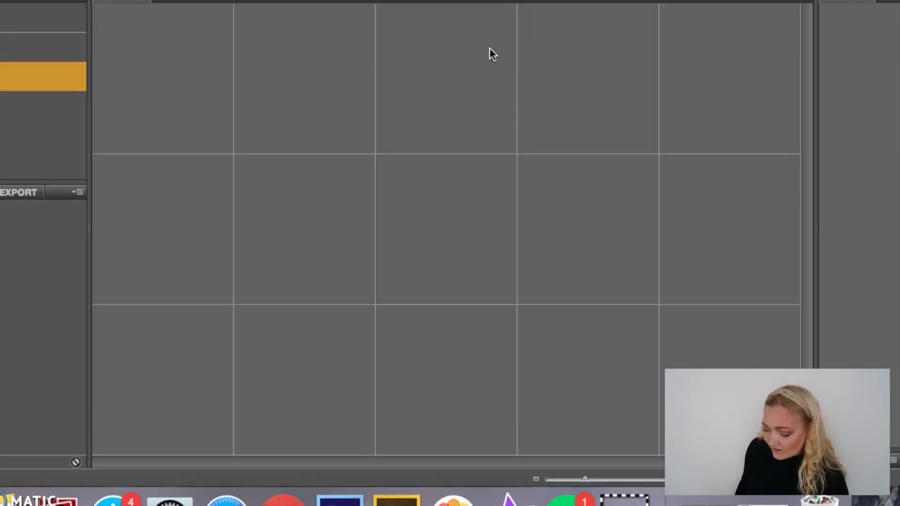
pyautogui.rightClick(305, 196)
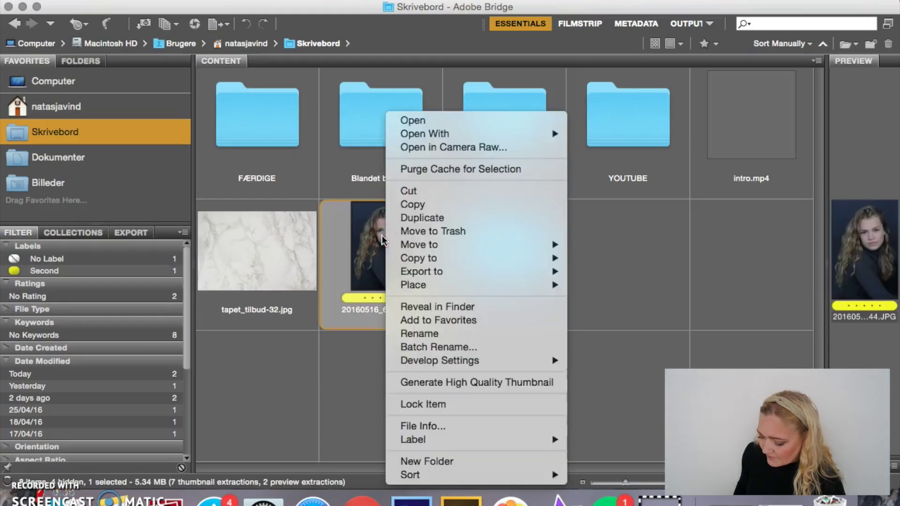
pyautogui.click(418, 148)
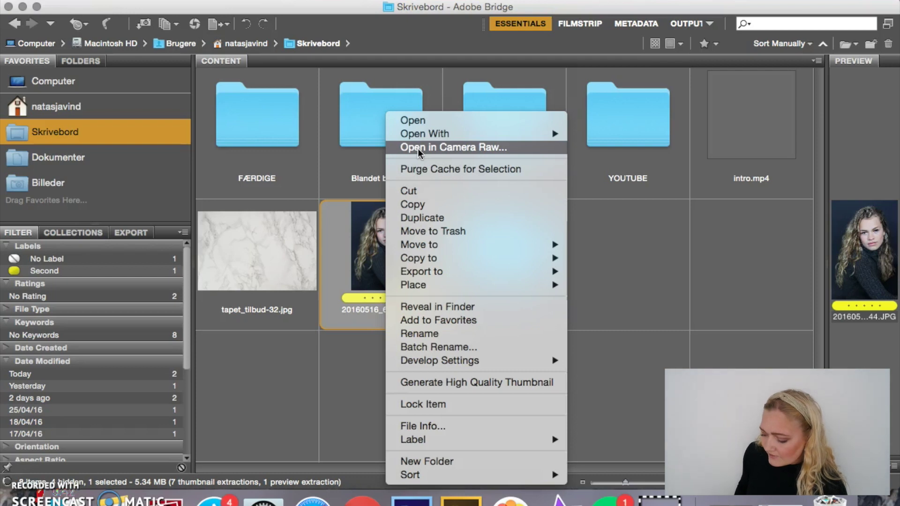
pyautogui.click(418, 148)
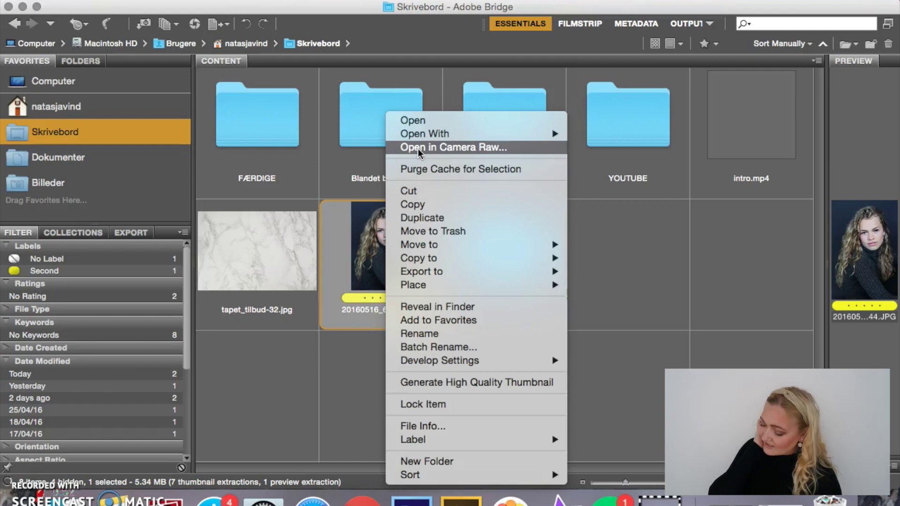
pyautogui.click(417, 149)
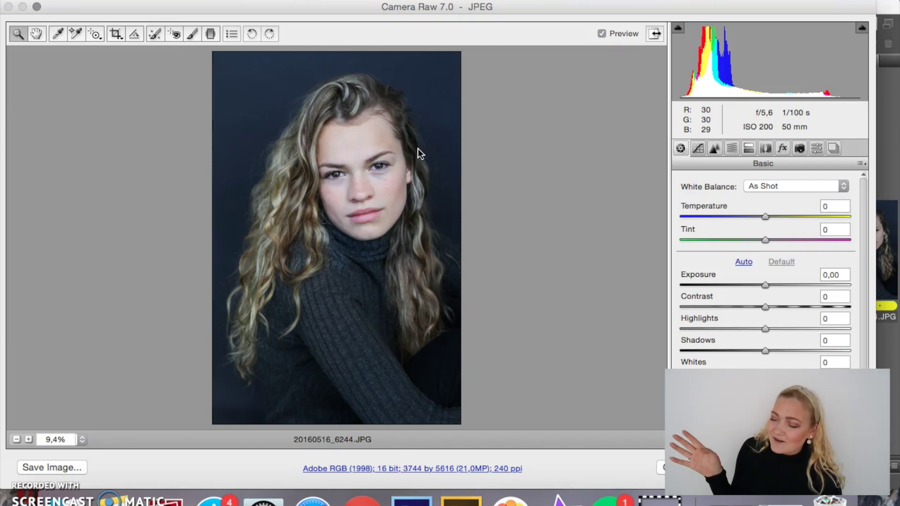
# Step: Paint over the upper and lower lips with the Adjustment Brush at temperature -88
pyautogui.click(419, 151)
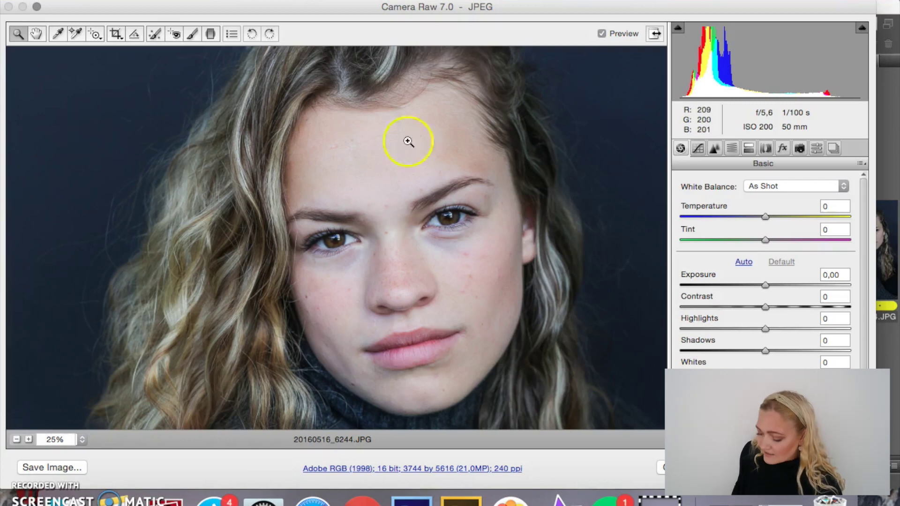
pyautogui.click(413, 227)
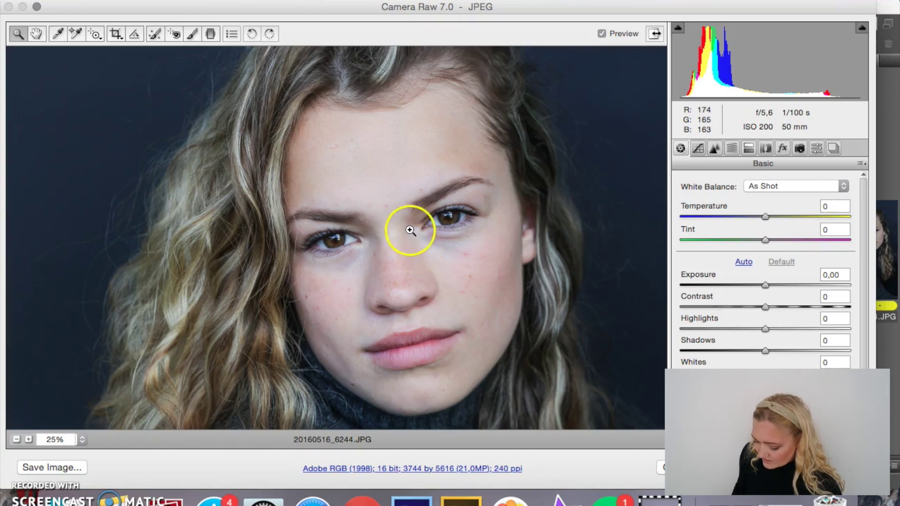
pyautogui.scroll(-5, 405, 257)
pyautogui.scroll(-2, 405, 255)
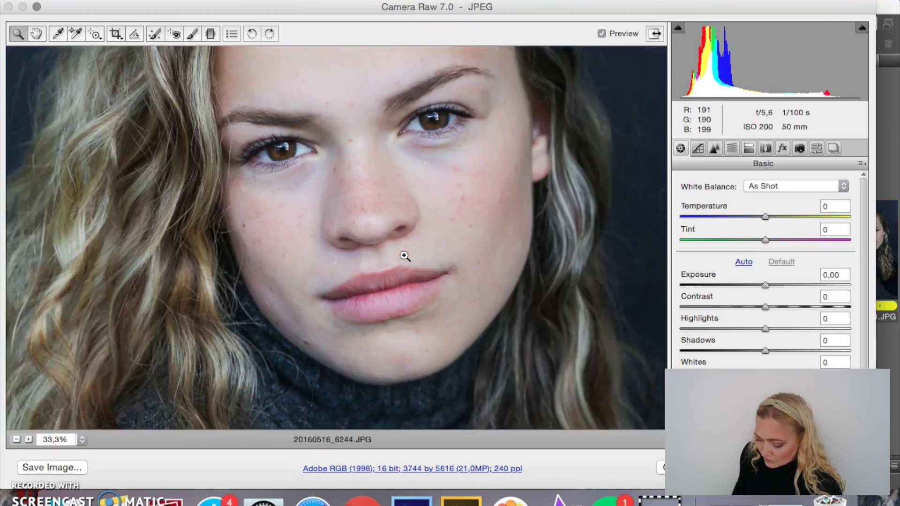
pyautogui.click(448, 306)
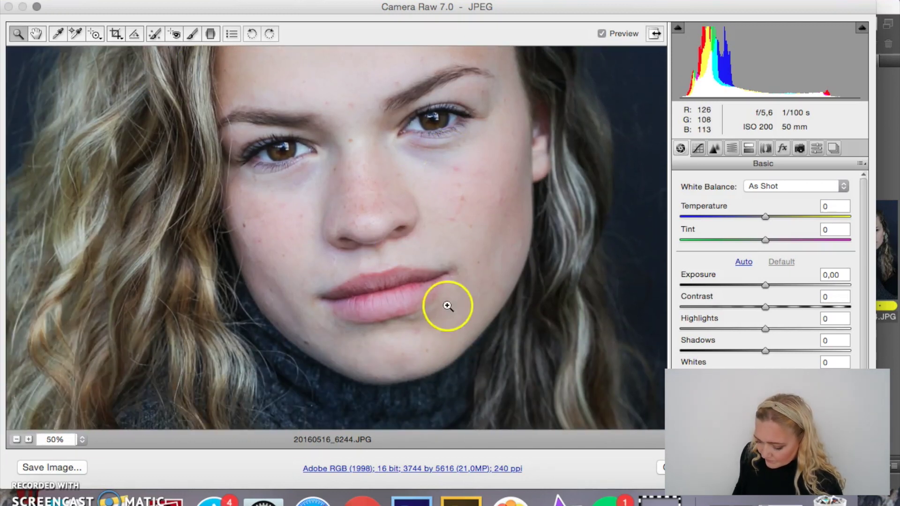
pyautogui.scroll(-5, 448, 306)
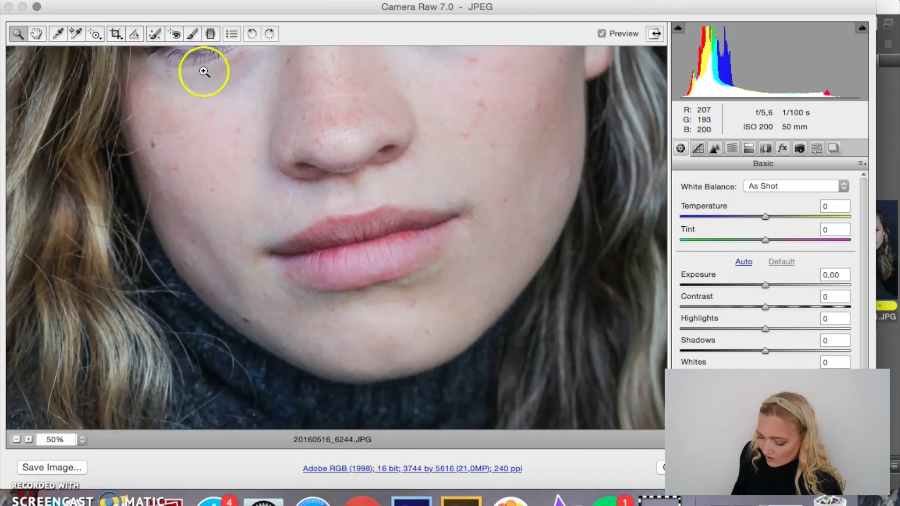
pyautogui.click(192, 37)
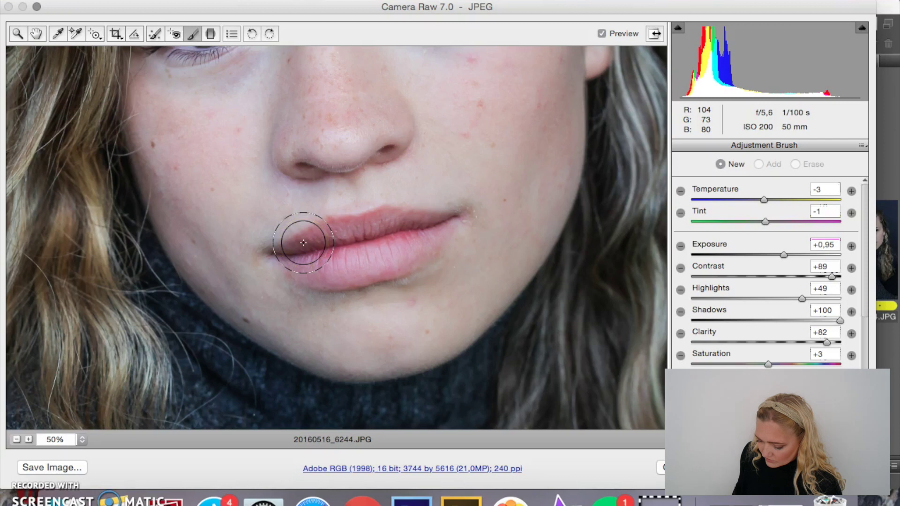
pyautogui.click(297, 243)
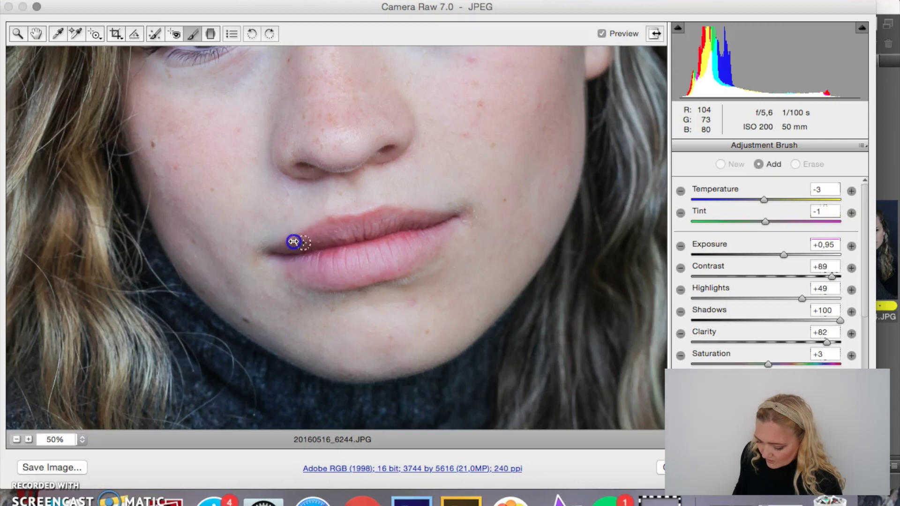
pyautogui.press('Delete')
pyautogui.moveTo(778, 200); pyautogui.dragTo(701, 201)
pyautogui.click(410, 251)
pyautogui.moveTo(370, 254)
pyautogui.mouseDown()
pyautogui.moveTo(341, 258)
pyautogui.moveTo(384, 233)
pyautogui.moveTo(339, 249)
pyautogui.moveTo(370, 229)
pyautogui.moveTo(333, 234)
pyautogui.moveTo(347, 228)
pyautogui.mouseUp()
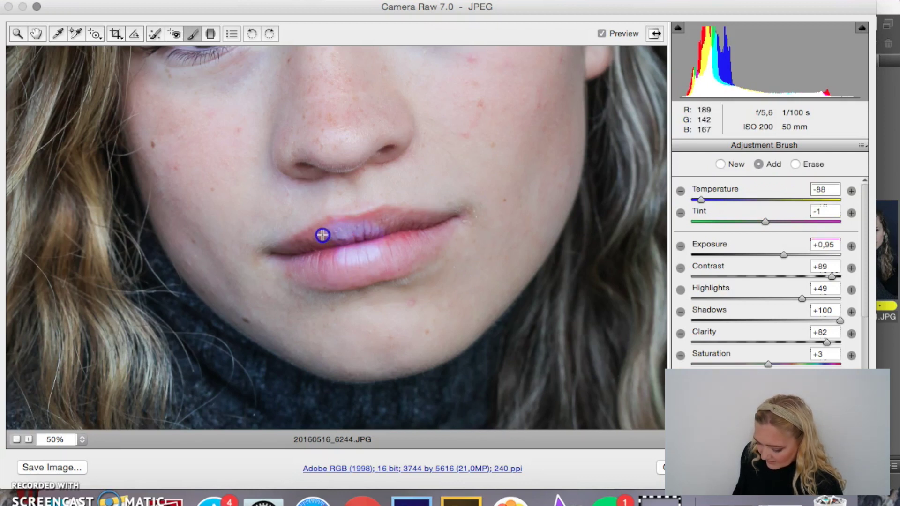
pyautogui.moveTo(293, 248)
pyautogui.mouseDown()
pyautogui.moveTo(316, 271)
pyautogui.moveTo(363, 272)
pyautogui.moveTo(401, 249)
pyautogui.moveTo(313, 258)
pyautogui.moveTo(379, 245)
pyautogui.moveTo(323, 243)
pyautogui.moveTo(340, 229)
pyautogui.moveTo(305, 244)
pyautogui.moveTo(375, 217)
pyautogui.moveTo(444, 221)
pyautogui.moveTo(410, 256)
pyautogui.moveTo(345, 281)
pyautogui.moveTo(311, 279)
pyautogui.moveTo(279, 258)
pyautogui.moveTo(314, 275)
pyautogui.moveTo(374, 277)
pyautogui.moveTo(415, 260)
pyautogui.moveTo(452, 216)
pyautogui.moveTo(311, 261)
pyautogui.moveTo(367, 217)
pyautogui.mouseUp()
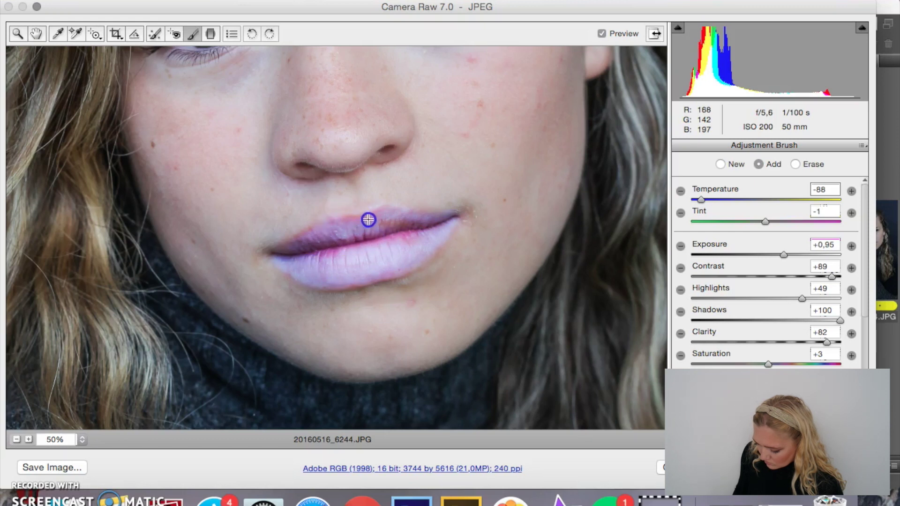
pyautogui.moveTo(311, 235); pyautogui.dragTo(291, 247)
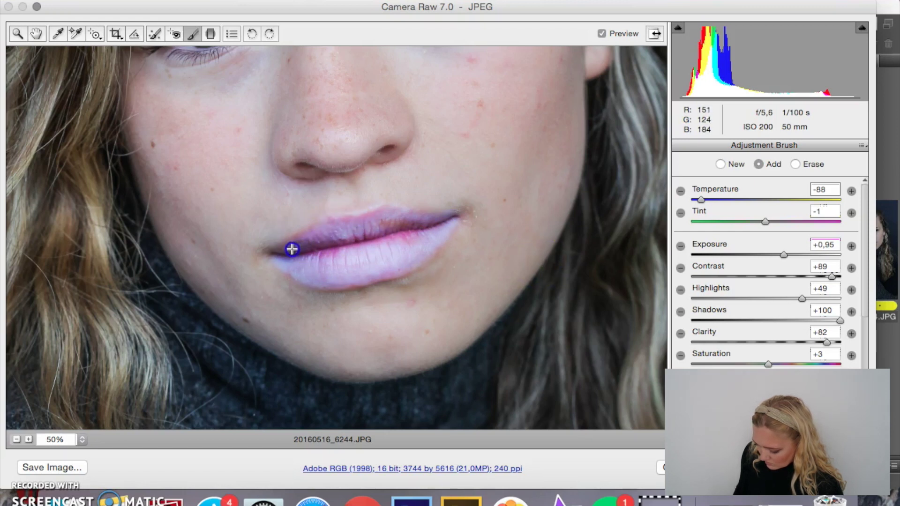
# Step: Tune the lip adjustment to temperature -24, tint +32, exposure -0,90, highlights +5 and saturation -79
pyautogui.moveTo(765, 221); pyautogui.dragTo(824, 222)
pyautogui.moveTo(784, 254); pyautogui.dragTo(743, 254)
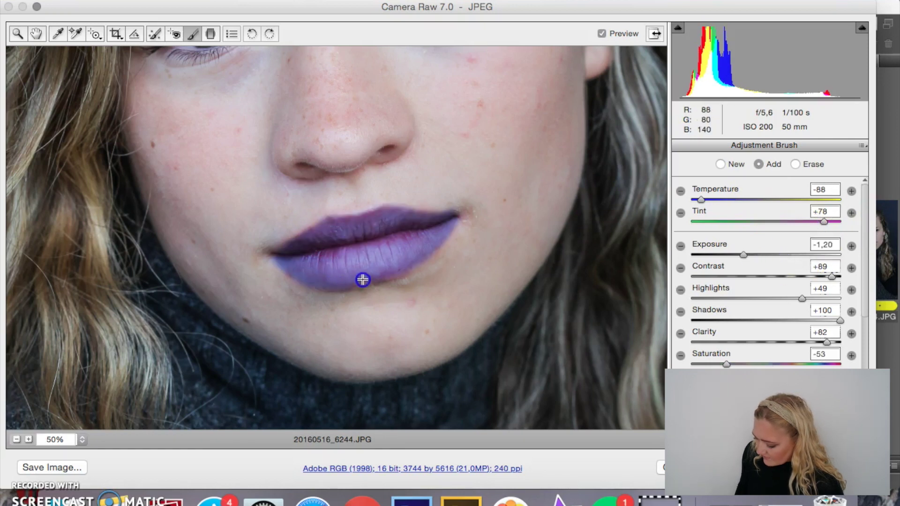
pyautogui.moveTo(746, 202)
pyautogui.mouseDown()
pyautogui.moveTo(725, 204)
pyautogui.moveTo(749, 200)
pyautogui.mouseUp()
pyautogui.click(761, 299)
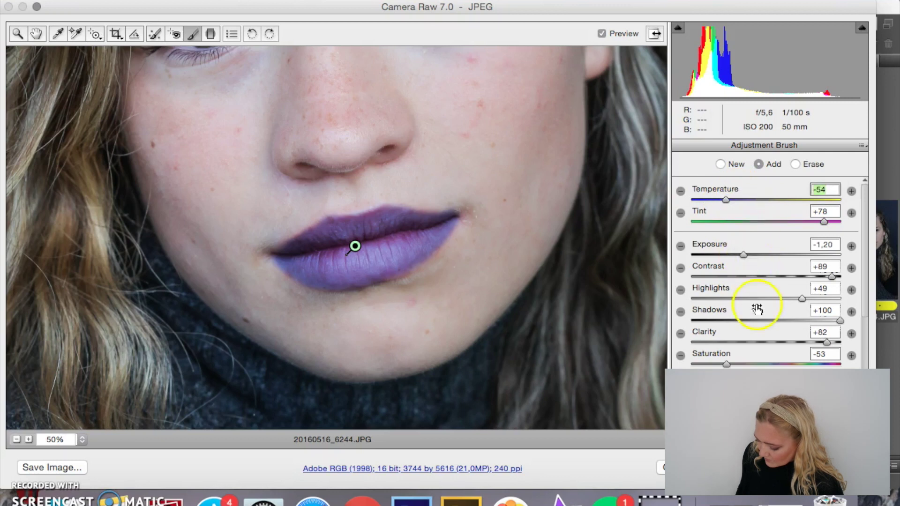
pyautogui.scroll(5, 583, 239)
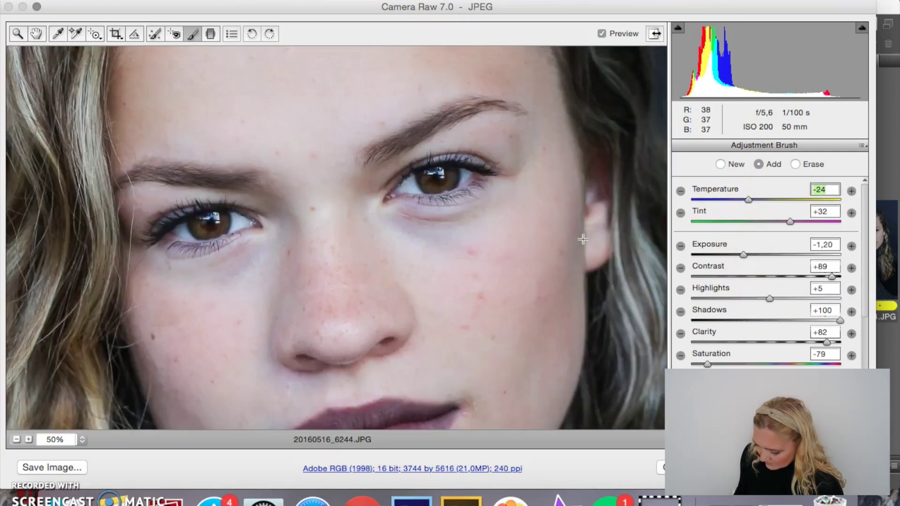
pyautogui.press('super+0')
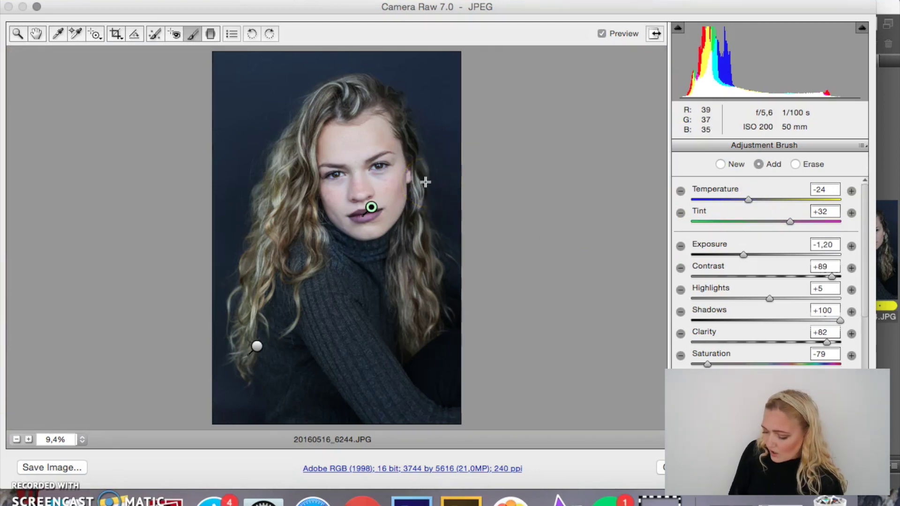
pyautogui.moveTo(741, 253); pyautogui.dragTo(749, 254)
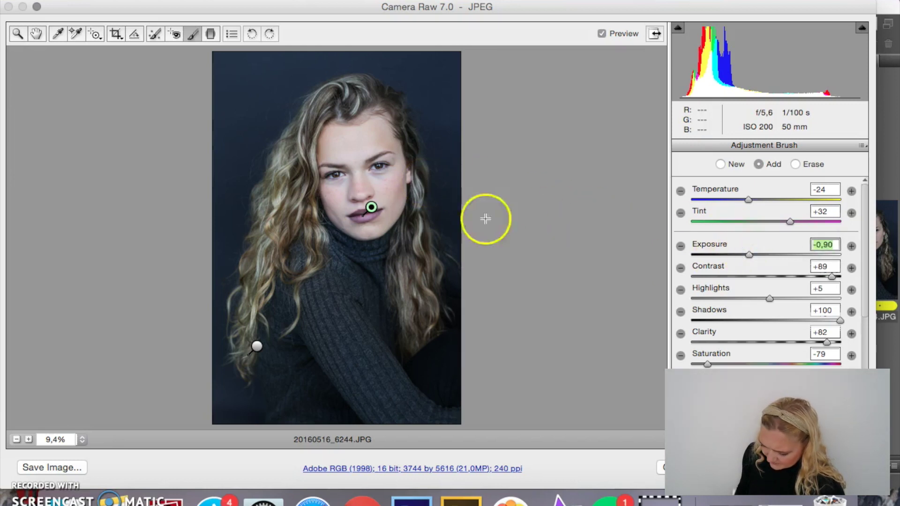
# Step: Paint eyeshadow on the outer upper lid of the model's left eye with a new, smaller Adjustment Brush adjustment
pyautogui.press('z')
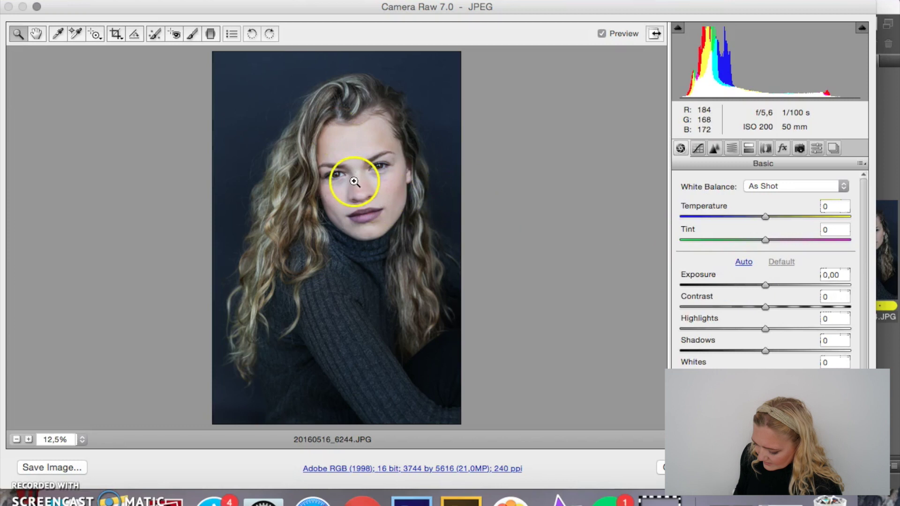
pyautogui.click(349, 181)
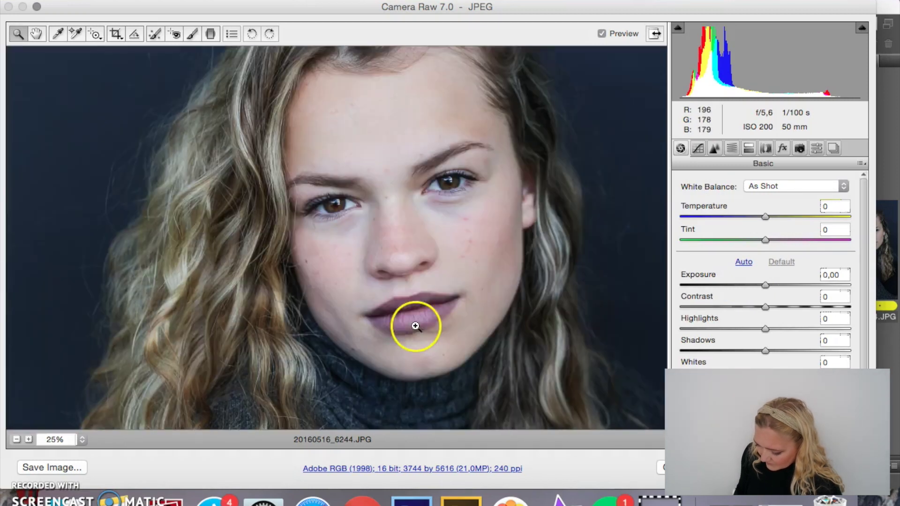
pyautogui.click(417, 231)
pyautogui.click(382, 187)
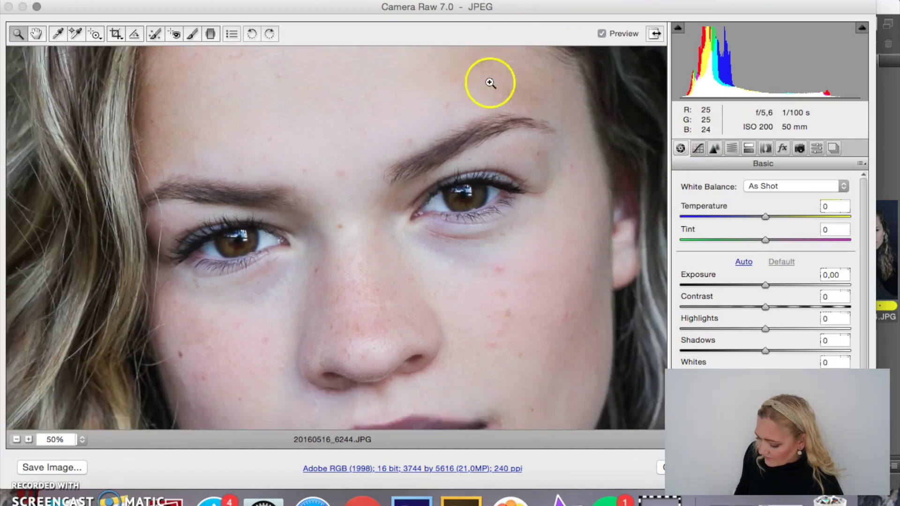
pyautogui.click(192, 34)
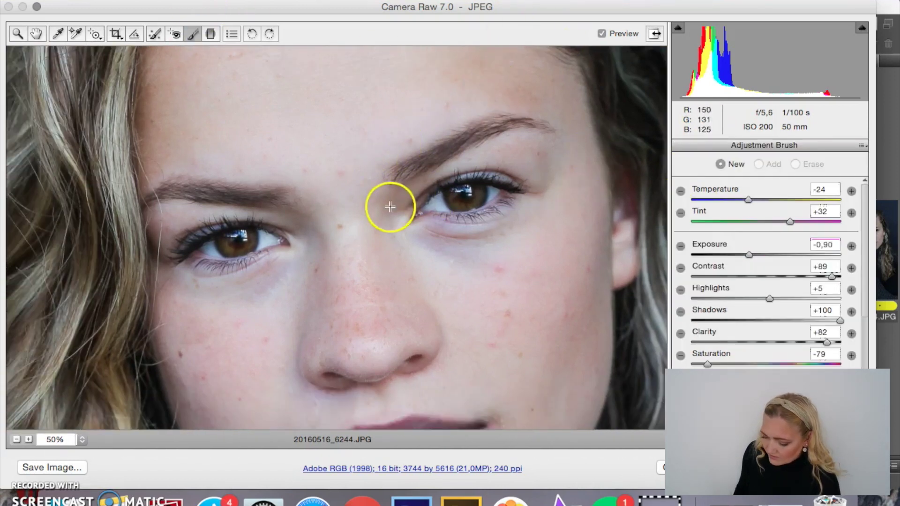
pyautogui.click(376, 139)
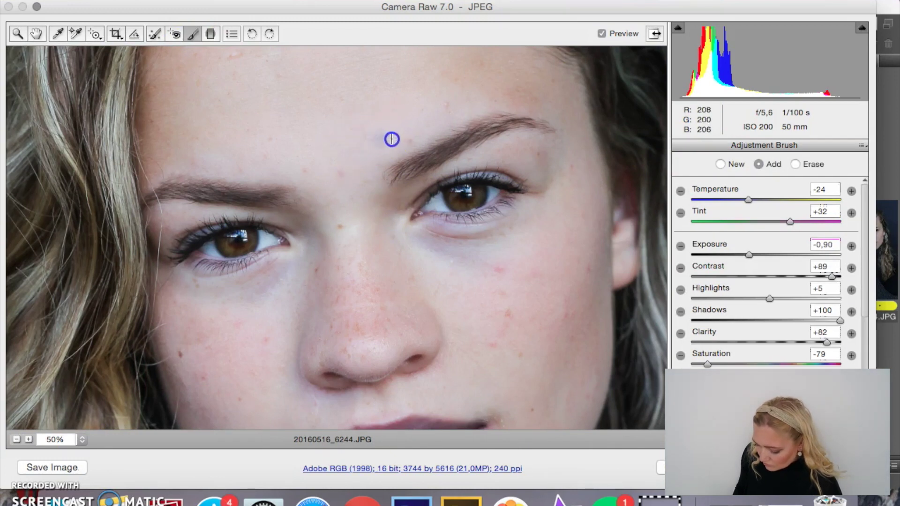
pyautogui.click(394, 138)
pyautogui.press('[')
pyautogui.press('[')
pyautogui.press('[')
pyautogui.press('[')
pyautogui.press('[')
pyautogui.moveTo(510, 160)
pyautogui.mouseDown()
pyautogui.moveTo(516, 179)
pyautogui.moveTo(488, 173)
pyautogui.moveTo(517, 171)
pyautogui.moveTo(516, 186)
pyautogui.moveTo(491, 172)
pyautogui.mouseUp()
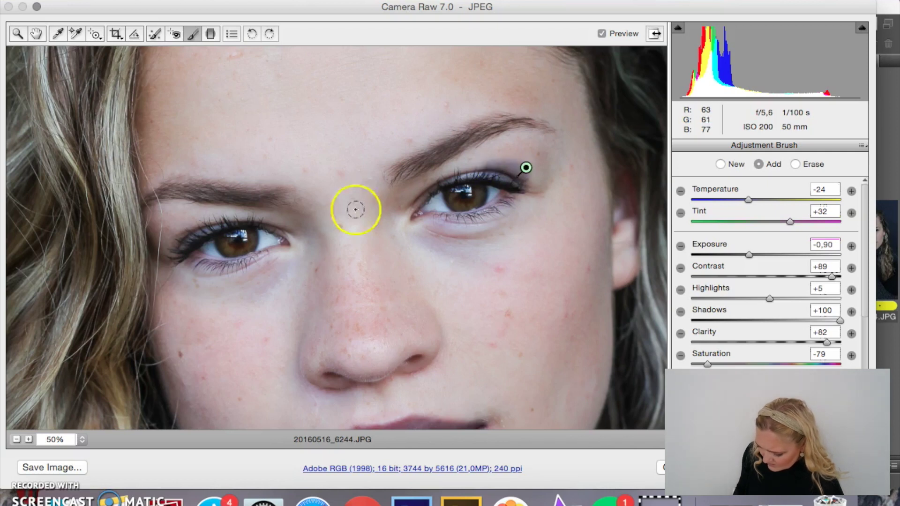
# Step: Extend the eyeshadow to the model's right eyelid, and set its temperature to +7, tint to +13, exposure to -1,45 and contrast to +86
pyautogui.click(173, 252)
pyautogui.moveTo(167, 238)
pyautogui.mouseDown()
pyautogui.moveTo(206, 228)
pyautogui.moveTo(176, 232)
pyautogui.mouseUp()
pyautogui.click(206, 229)
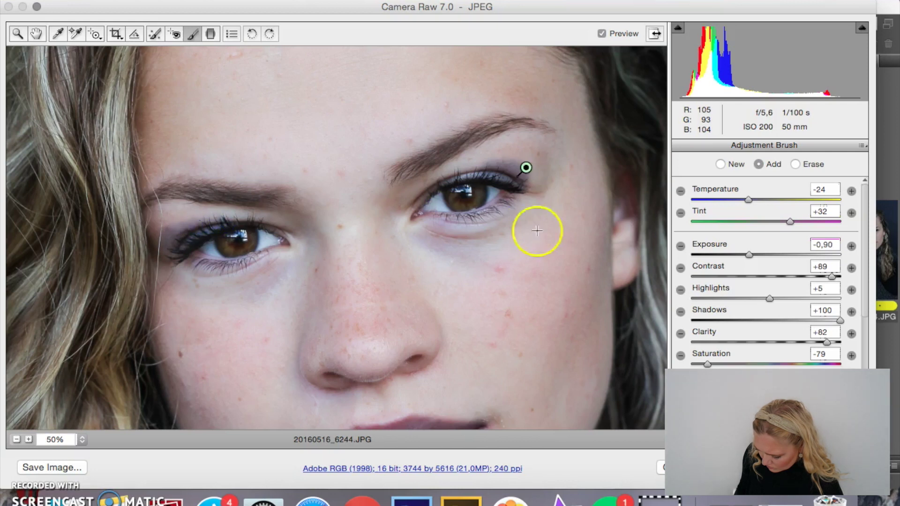
pyautogui.click(486, 171)
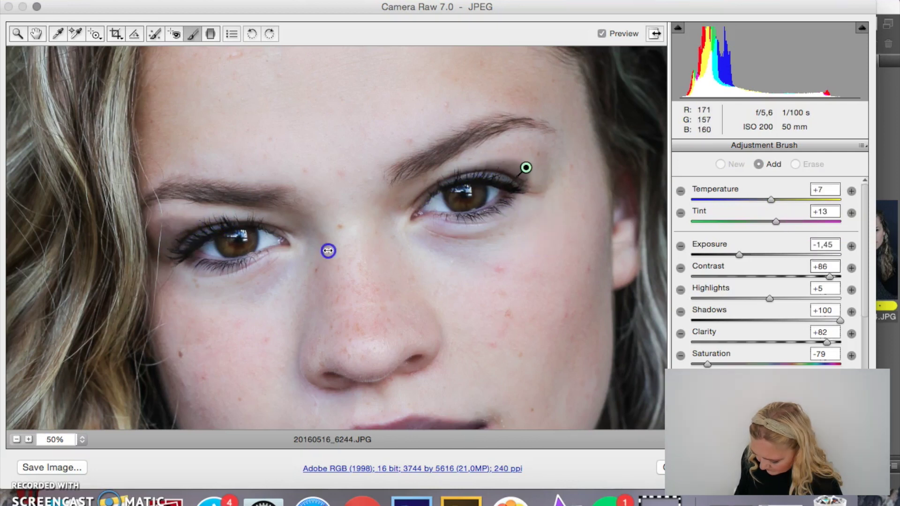
# Step: Darken the upper and lower lash lines of both eyes, and set the eye adjustment's exposure to -1,60 and contrast to +60
pyautogui.click(186, 252)
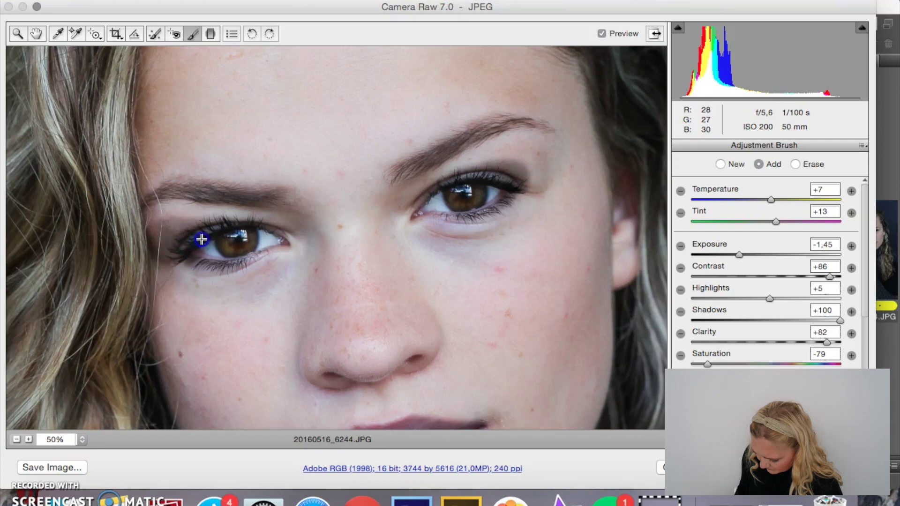
pyautogui.moveTo(270, 233); pyautogui.dragTo(270, 233)
pyautogui.click(200, 254)
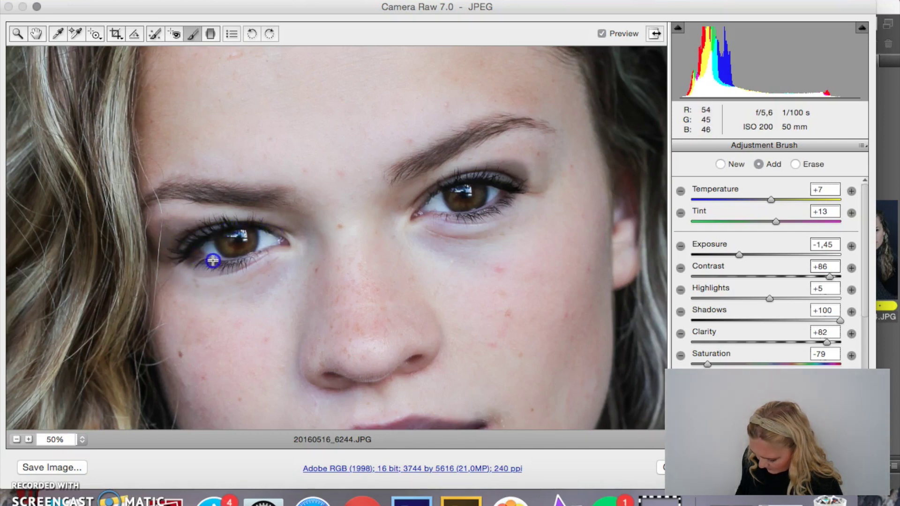
pyautogui.moveTo(239, 258); pyautogui.dragTo(248, 258)
pyautogui.click(508, 191)
pyautogui.moveTo(494, 202); pyautogui.dragTo(462, 209)
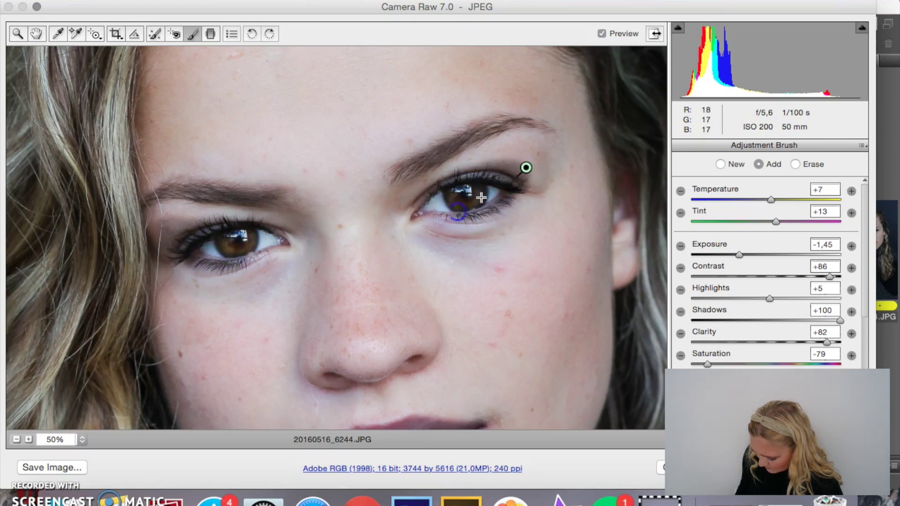
pyautogui.click(515, 187)
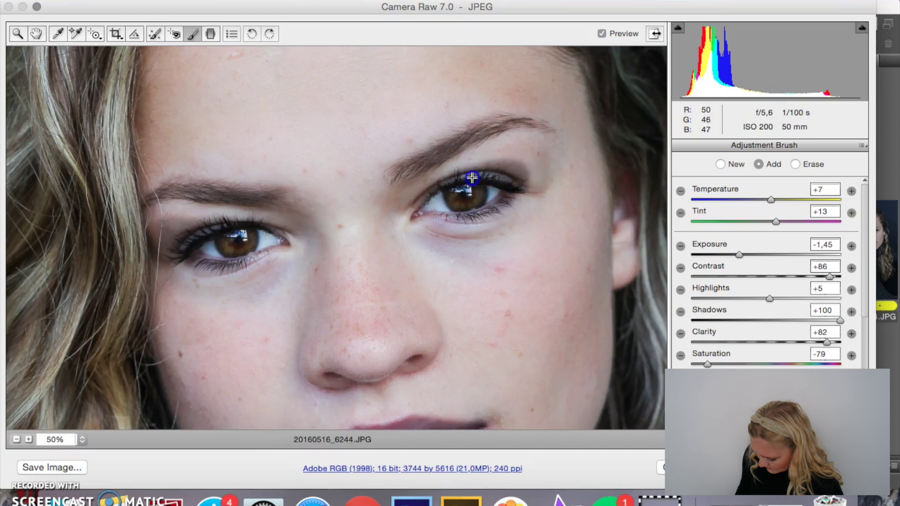
pyautogui.moveTo(435, 195); pyautogui.dragTo(435, 197)
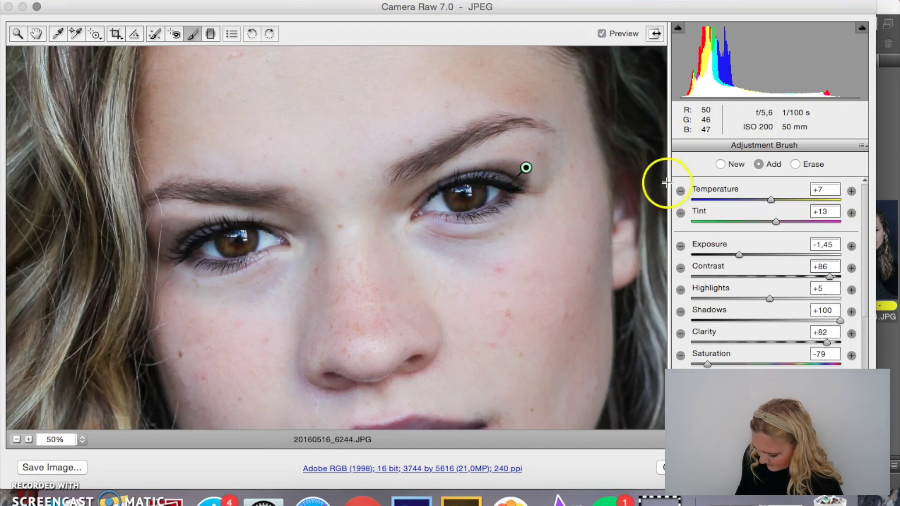
pyautogui.moveTo(739, 255); pyautogui.dragTo(725, 254)
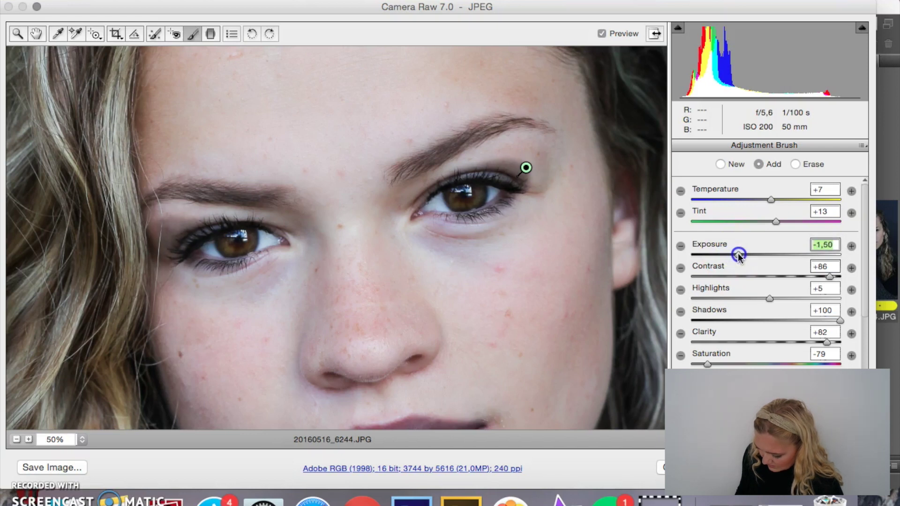
pyautogui.moveTo(743, 255); pyautogui.dragTo(737, 254)
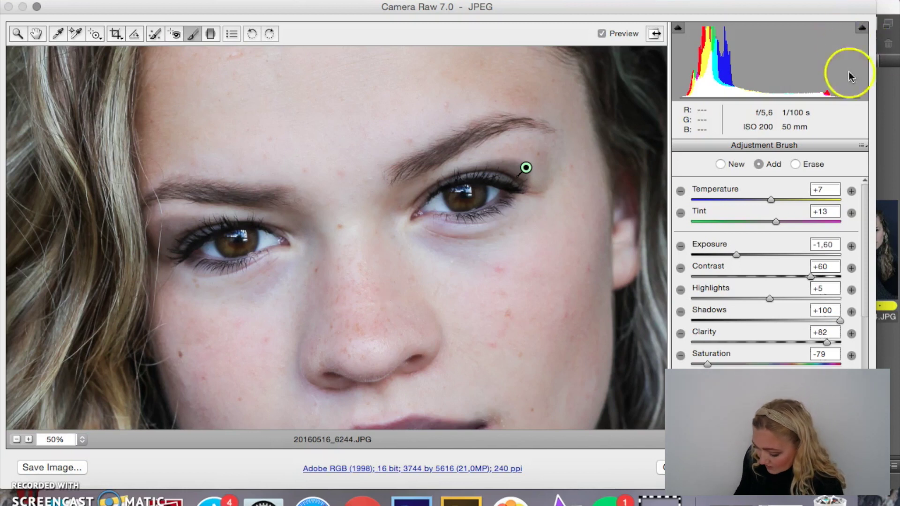
# Step: Paint a dark contour below the model's left cheekbone, from ear to mid-cheek, with a new Adjustment Brush adjustment
pyautogui.click(721, 164)
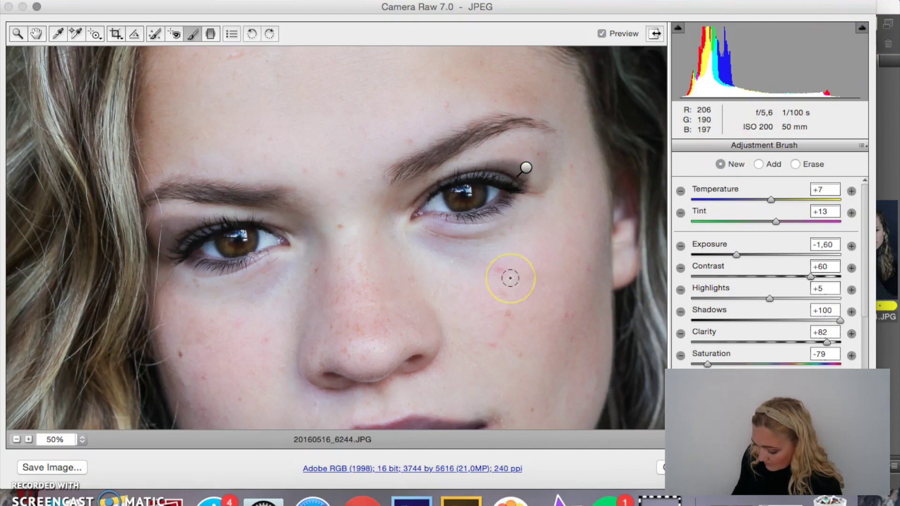
pyautogui.scroll(-10, 510, 278)
pyautogui.moveTo(451, 218)
pyautogui.mouseDown()
pyautogui.moveTo(504, 237)
pyautogui.moveTo(504, 305)
pyautogui.moveTo(547, 125)
pyautogui.mouseUp()
pyautogui.press('Delete')
pyautogui.scroll(3, 505, 237)
pyautogui.click(559, 98)
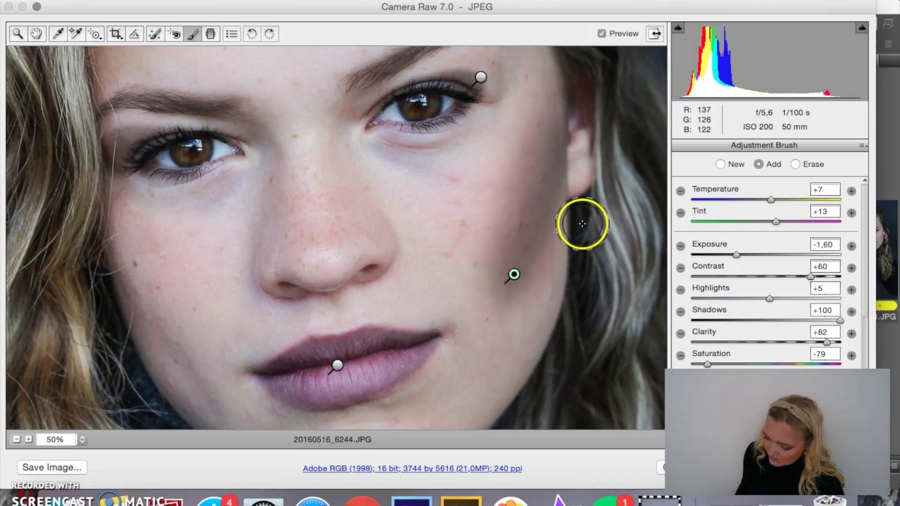
# Step: Extend the contour to the model's right cheek, and set its temperature to +17, tint to -15, exposure to -0,65 and saturation to -86
pyautogui.moveTo(179, 354); pyautogui.dragTo(105, 237)
pyautogui.moveTo(737, 254); pyautogui.dragTo(752, 251)
pyautogui.moveTo(772, 200); pyautogui.dragTo(799, 196)
pyautogui.press('z')
pyautogui.press('super+0')
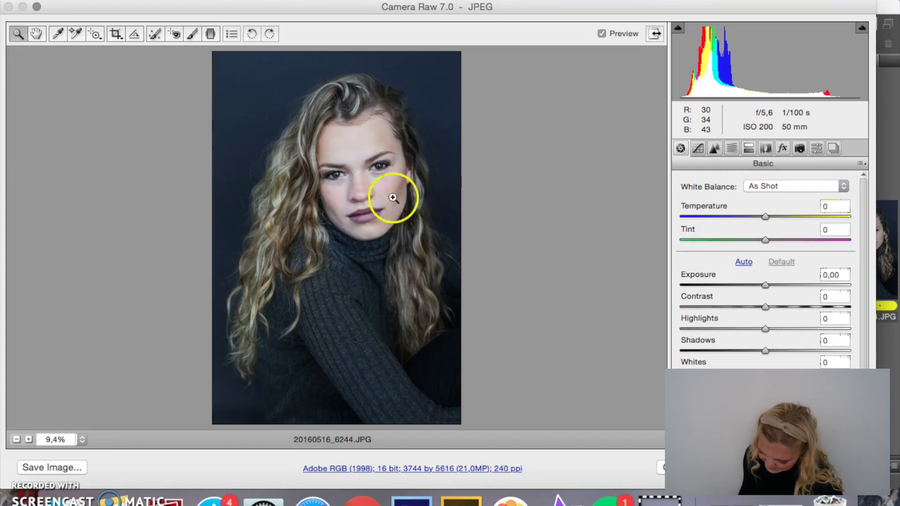
# Step: Paint blush on the model's cheeks with a new, larger Adjustment Brush adjustment, and set its exposure to +0,50
pyautogui.click(373, 167)
pyautogui.click(372, 218)
pyautogui.click(373, 218)
pyautogui.click(372, 218)
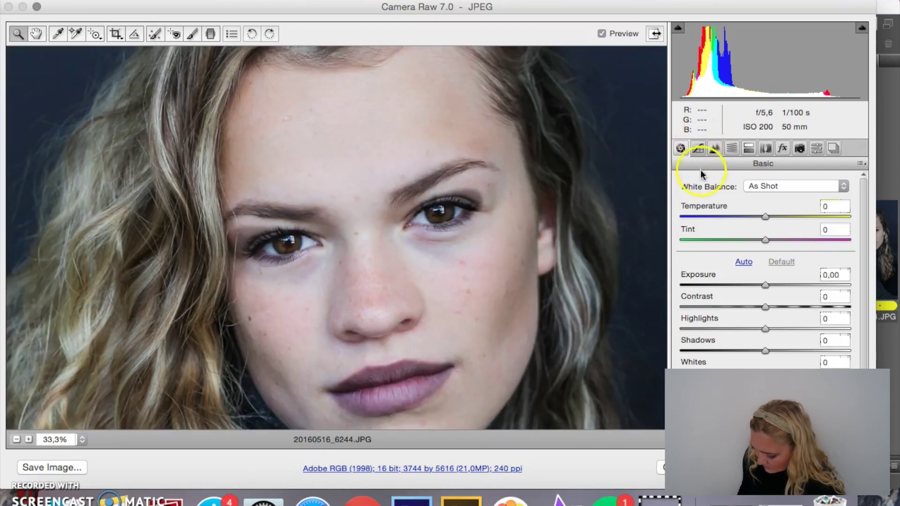
pyautogui.click(193, 34)
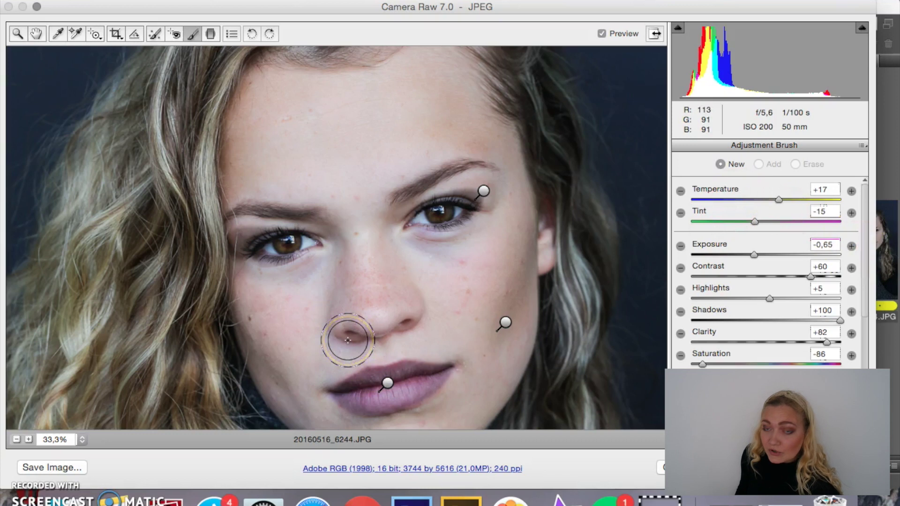
pyautogui.moveTo(348, 340)
pyautogui.mouseDown()
pyautogui.moveTo(358, 340)
pyautogui.moveTo(347, 338)
pyautogui.mouseUp()
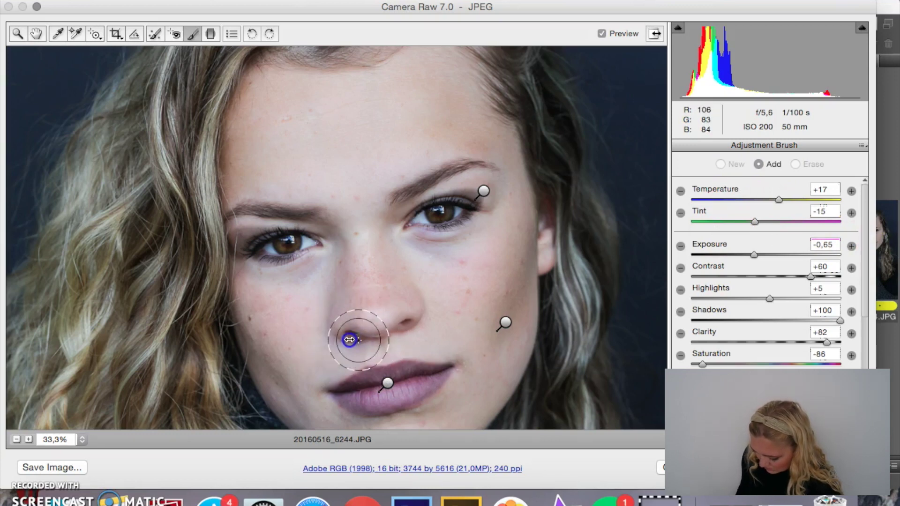
pyautogui.moveTo(281, 353); pyautogui.dragTo(256, 329)
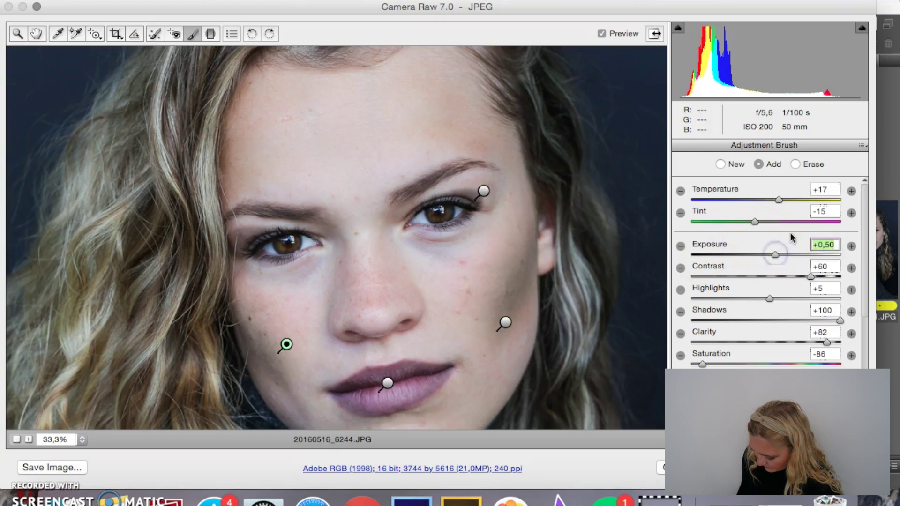
# Step: Tint the blush adjustment pink with temperature +16, tint +61 and saturation -27
pyautogui.click(810, 221)
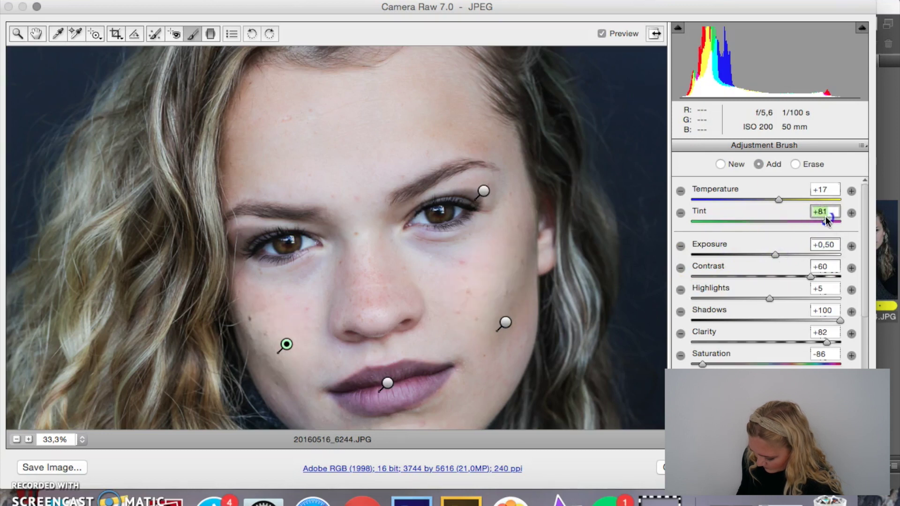
pyautogui.moveTo(778, 199); pyautogui.dragTo(795, 201)
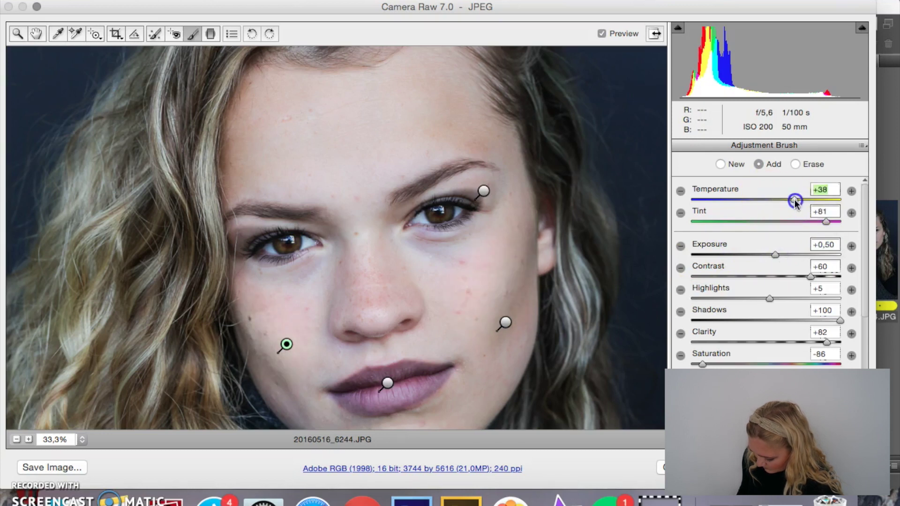
pyautogui.click(743, 360)
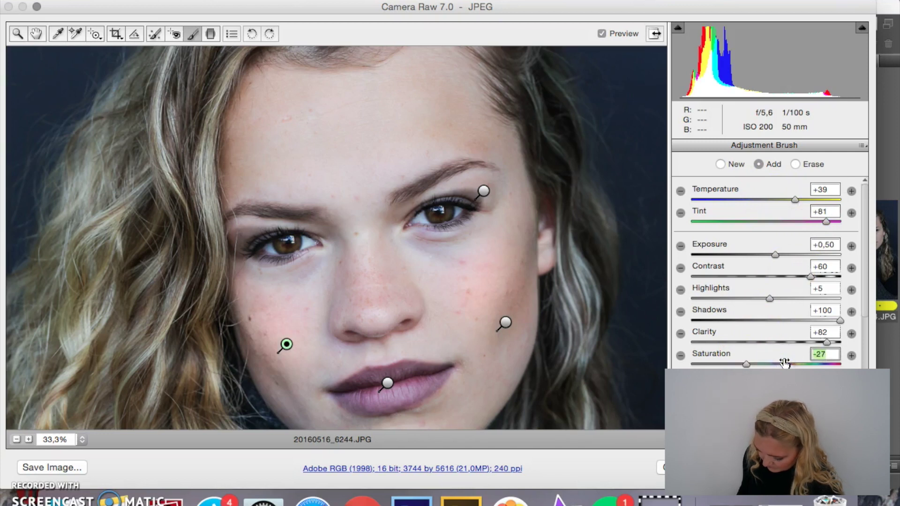
pyautogui.click(779, 200)
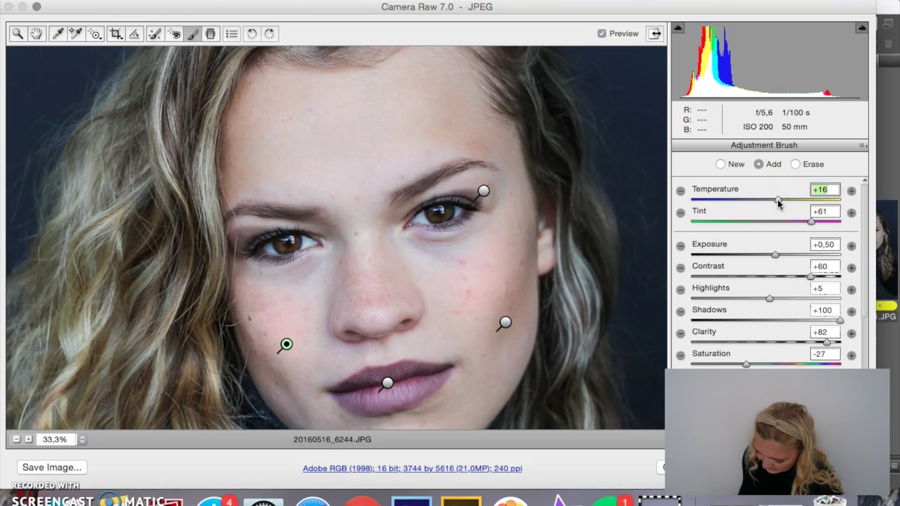
# Step: Brush a new adjustment above the model's right eye with temperature +20, tint -3, exposure +0,25, contrast +30, highlights -100, clarity +100 and saturation -66
pyautogui.press('super+0')
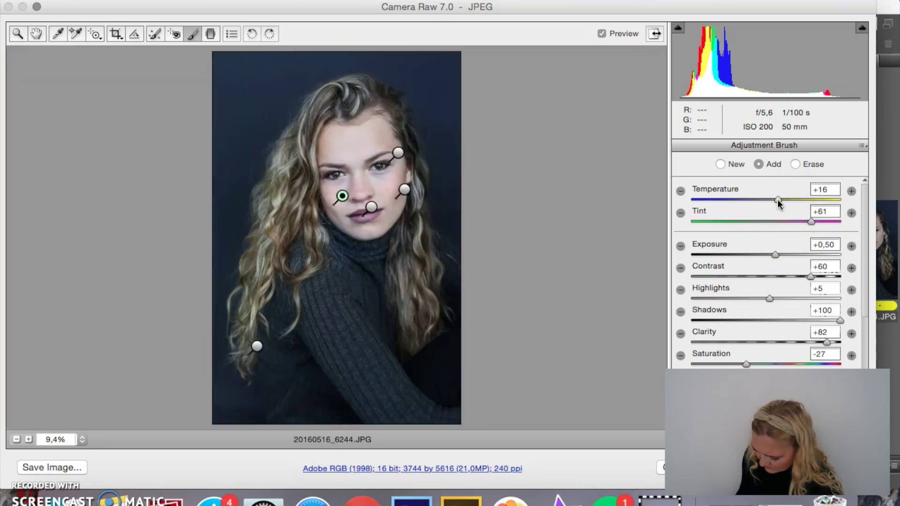
pyautogui.press('z')
pyautogui.click(360, 162)
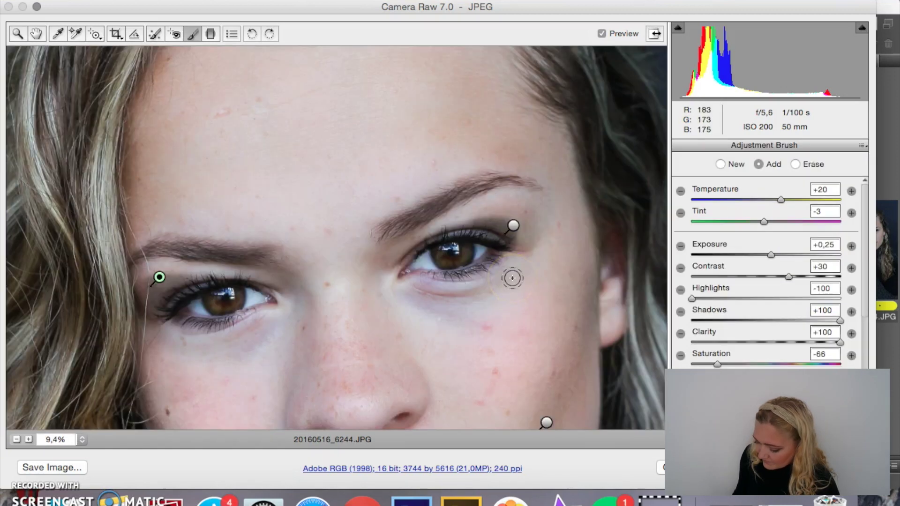
pyautogui.press('super+0')
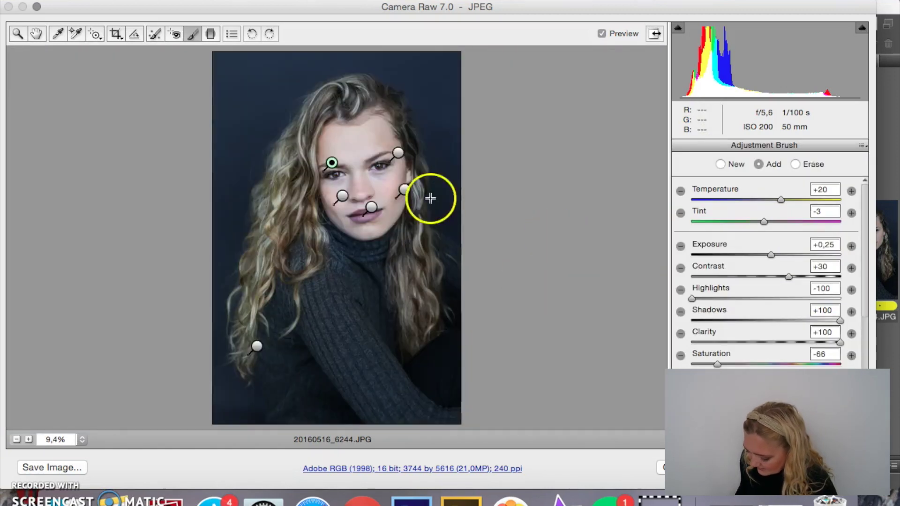
# Step: Paint highlights on both cheekbones with a new Adjustment Brush adjustment, and set its exposure to +1,70 and contrast to +26
pyautogui.press('z')
pyautogui.click(347, 193)
pyautogui.click(396, 221)
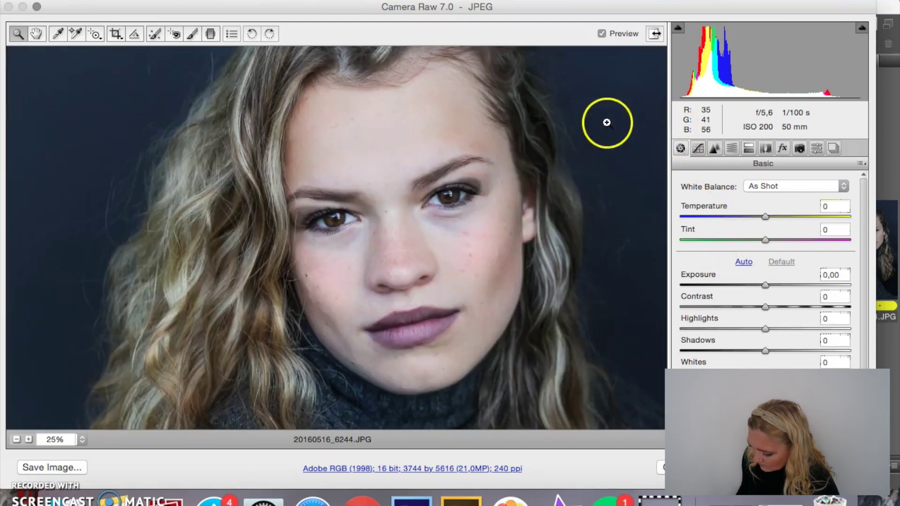
pyautogui.click(191, 39)
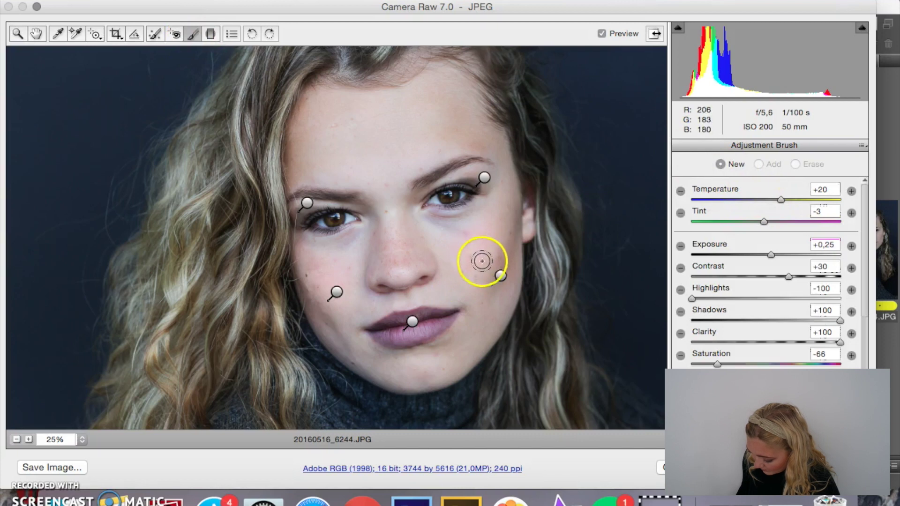
pyautogui.click(500, 276)
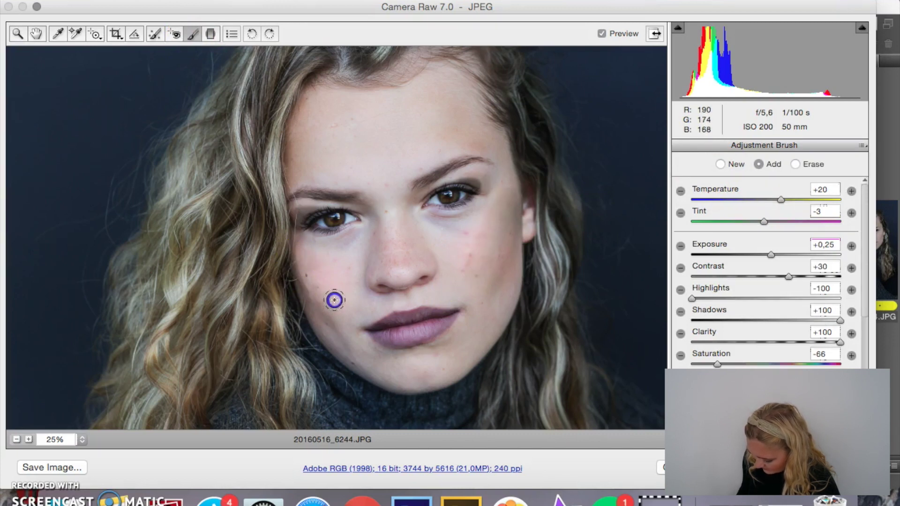
pyautogui.moveTo(820, 250); pyautogui.dragTo(804, 250)
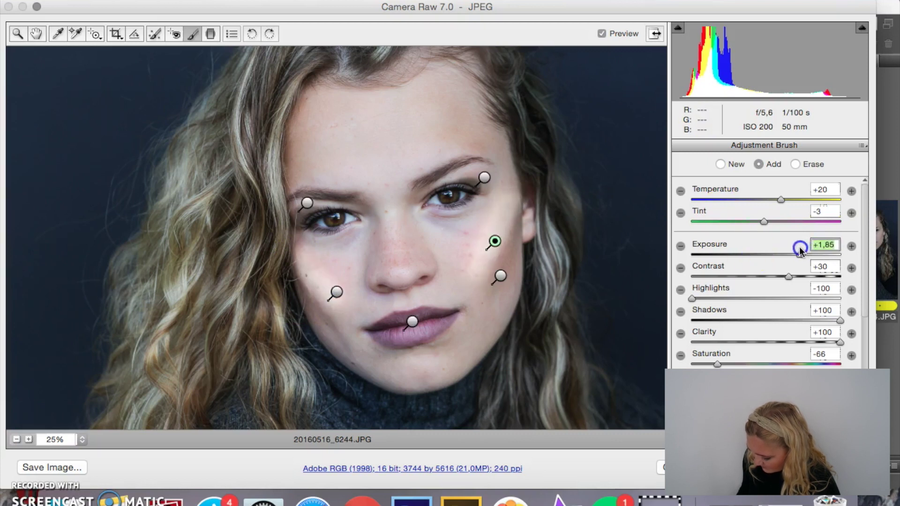
pyautogui.moveTo(789, 280); pyautogui.dragTo(786, 280)
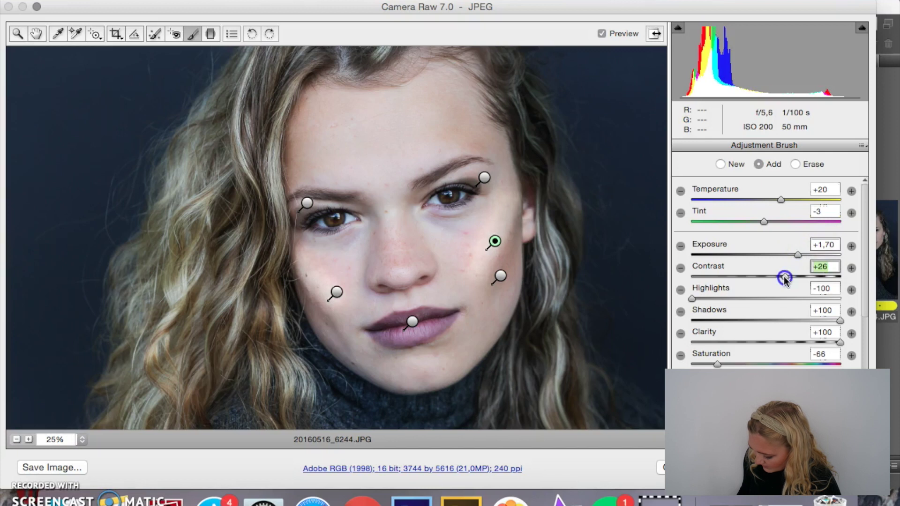
# Step: Finish the raw adjustments and open the retouched portrait in Photoshop
pyautogui.press('z')
pyautogui.press('super+0')
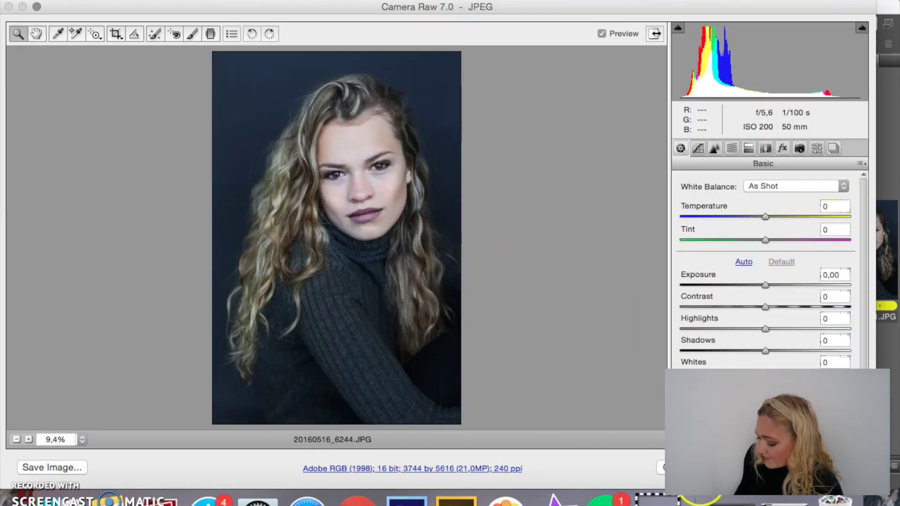
pyautogui.press('Return')
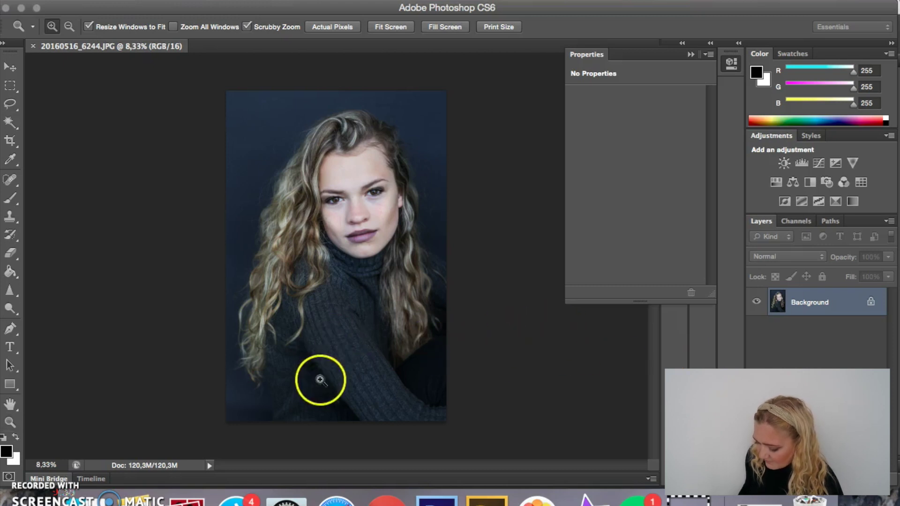
pyautogui.press('c')
pyautogui.moveTo(336, 413); pyautogui.dragTo(333, 412)
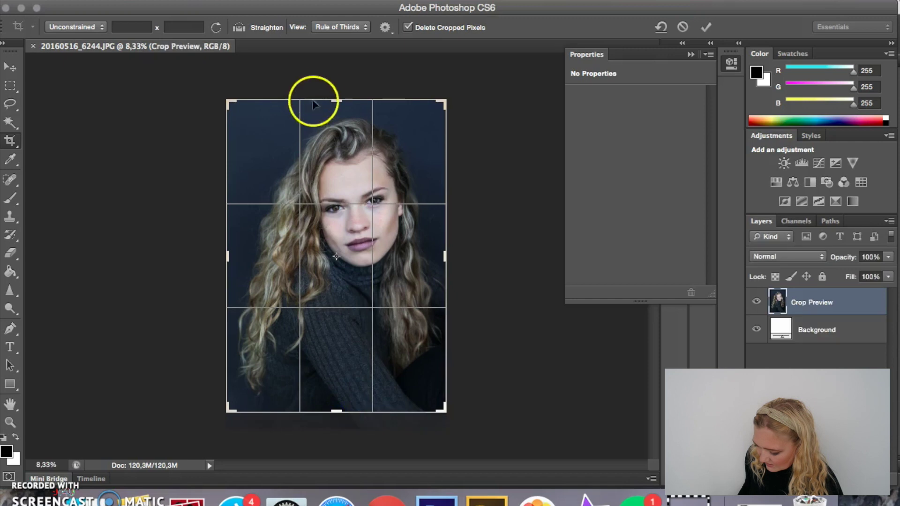
pyautogui.moveTo(335, 98); pyautogui.dragTo(336, 101)
pyautogui.moveTo(227, 256); pyautogui.dragTo(233, 256)
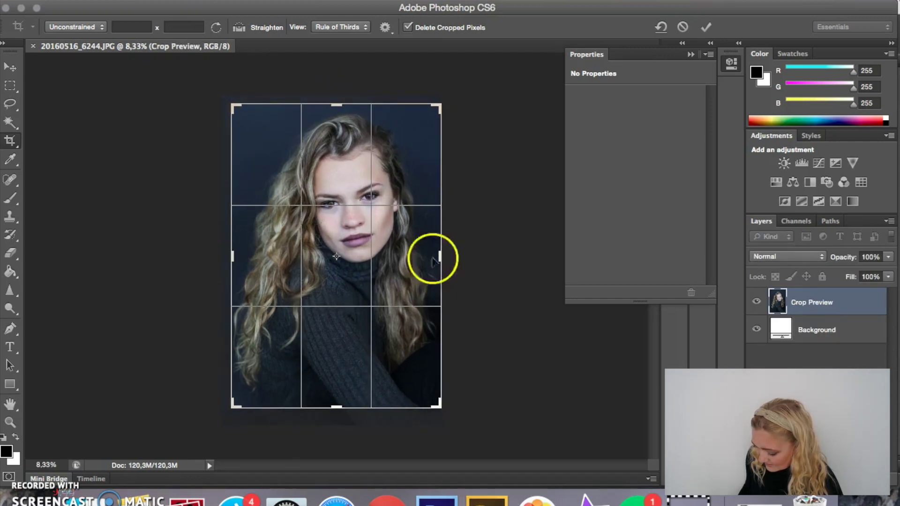
pyautogui.moveTo(440, 259); pyautogui.dragTo(438, 259)
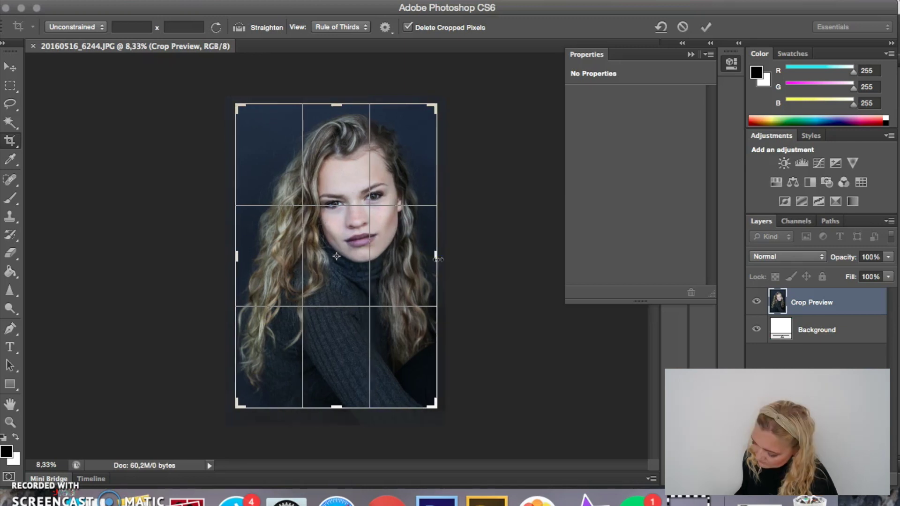
pyautogui.click(684, 27)
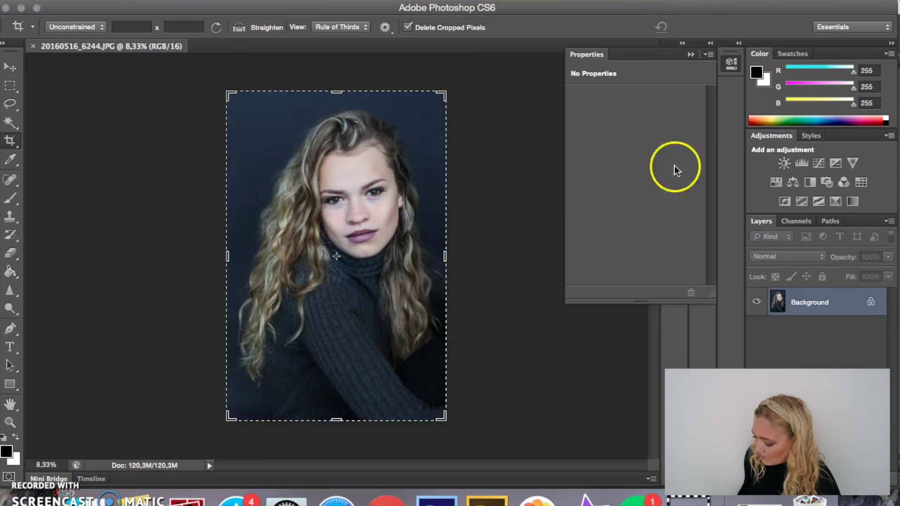
# Step: Add a Curves adjustment layer with points at input 131 to output 135, 82 to 82, and 50 to 48
pyautogui.click(819, 163)
pyautogui.click(648, 169)
pyautogui.moveTo(648, 168); pyautogui.dragTo(649, 172)
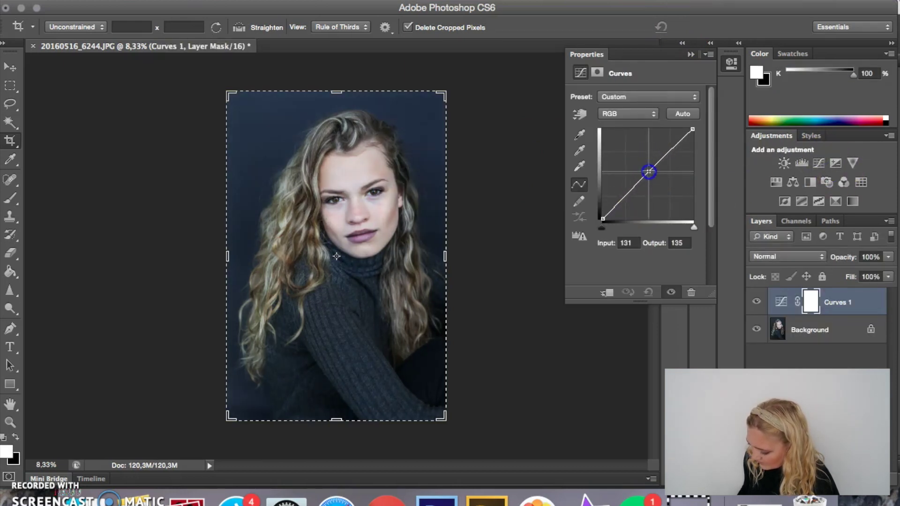
pyautogui.click(632, 189)
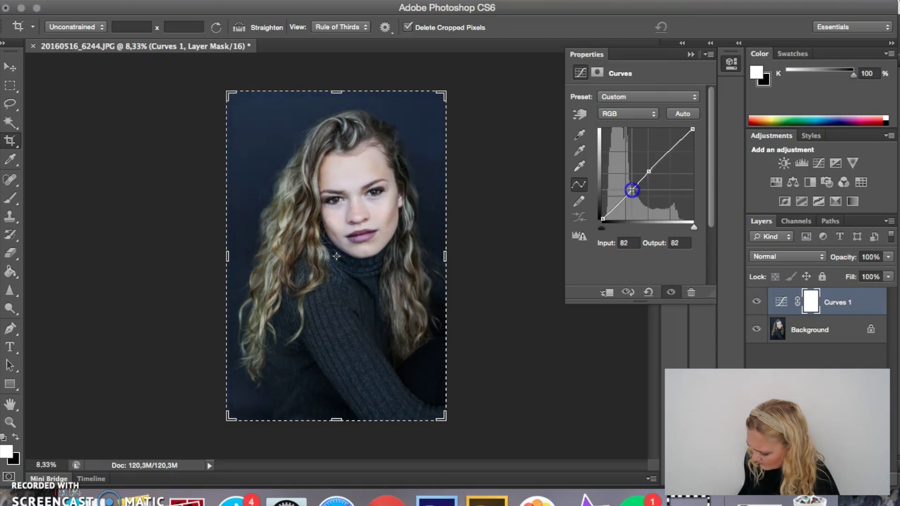
pyautogui.click(620, 199)
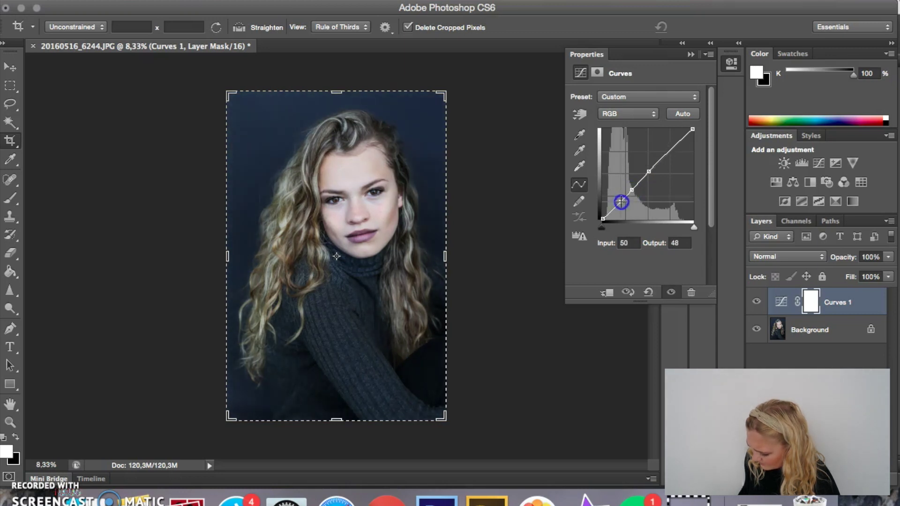
# Step: Add a Selective Color adjustment layer and set its Blacks to cyan +17, magenta +2, yellow -7 and black +5
pyautogui.click(835, 202)
pyautogui.click(651, 113)
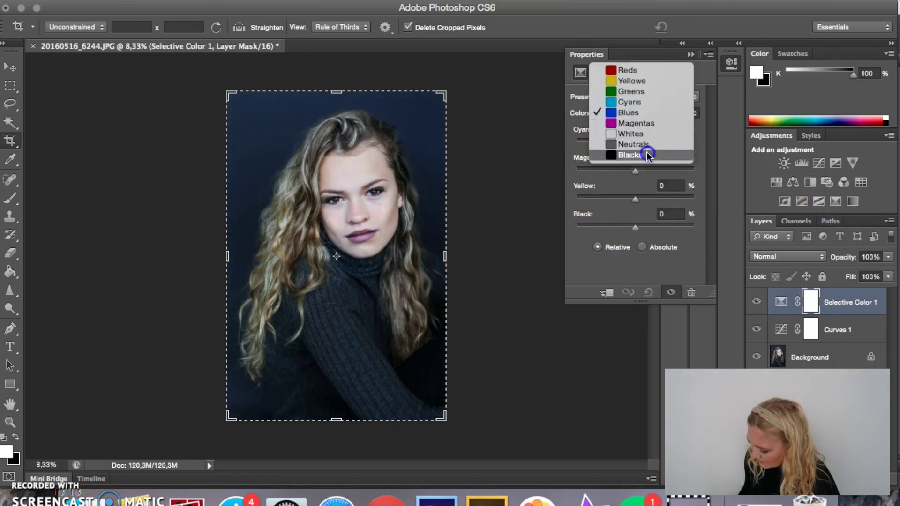
pyautogui.click(649, 140)
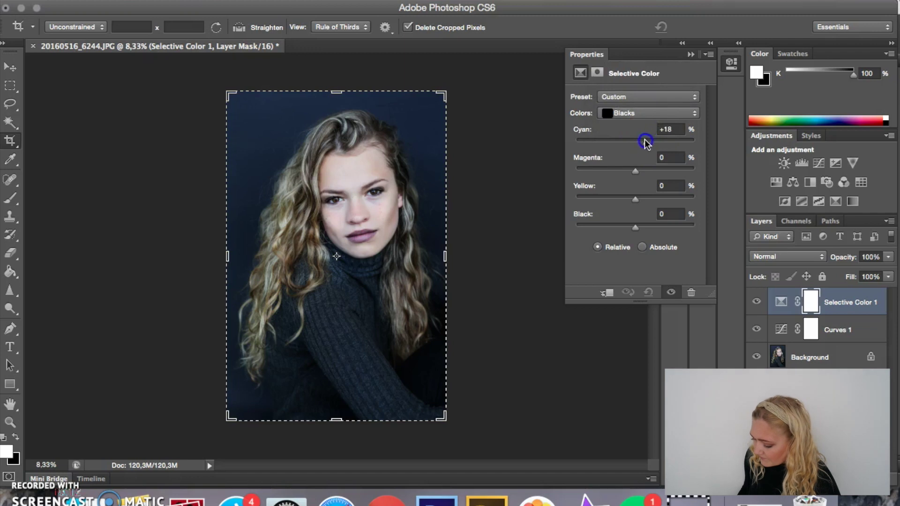
pyautogui.moveTo(636, 169); pyautogui.dragTo(631, 200)
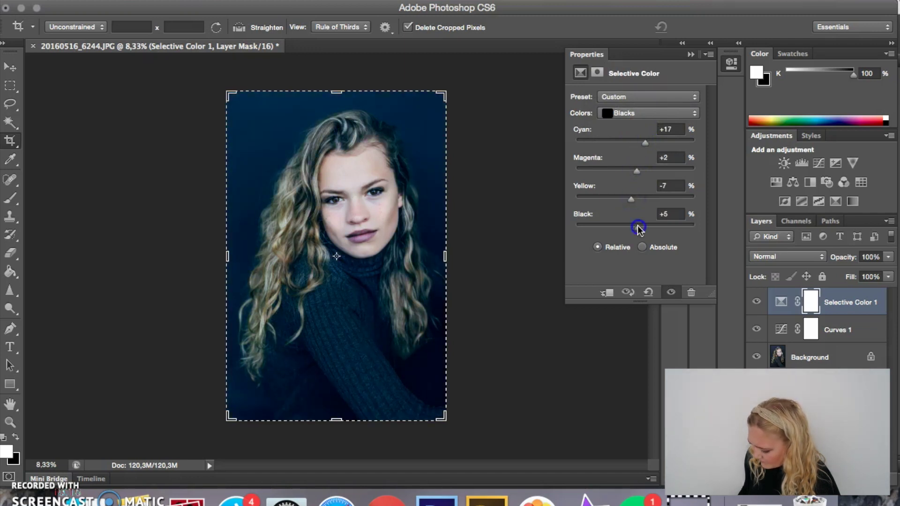
pyautogui.press('z')
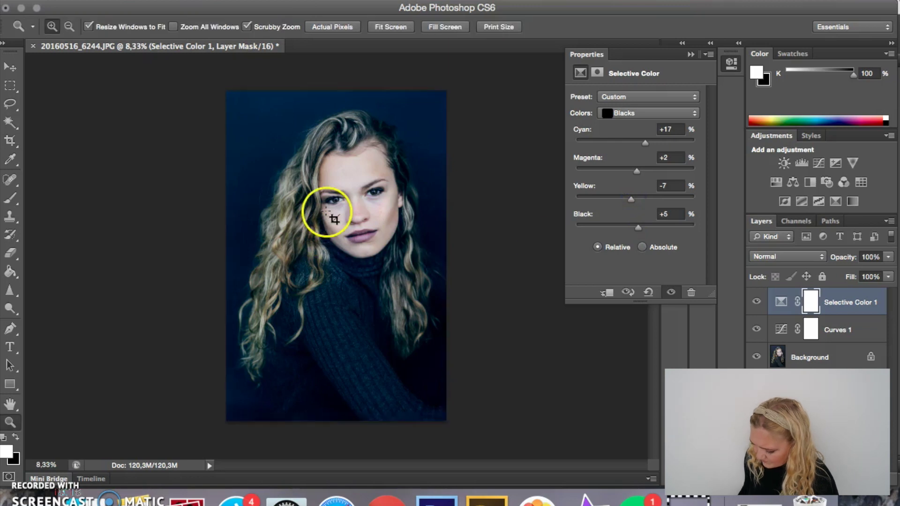
pyautogui.click(329, 210)
pyautogui.click(376, 148)
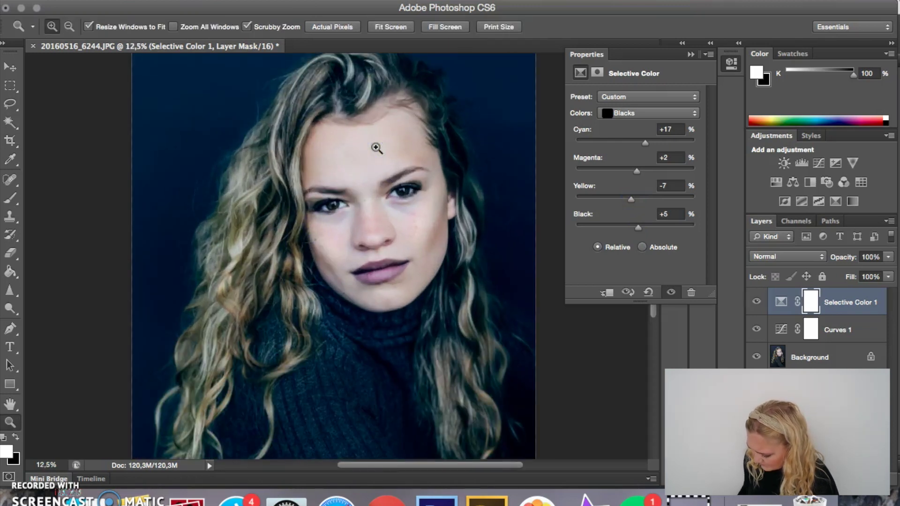
pyautogui.click(372, 168)
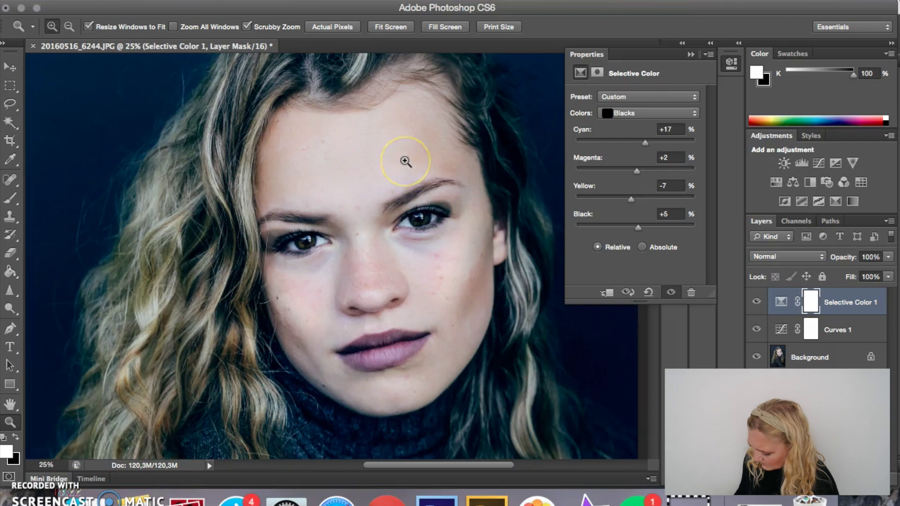
pyautogui.press('super+0')
# Step: Create a new A4 document at 300 pixels/inch and widen its canvas equally on both sides to a landscape format with the Crop tool
pyautogui.click(111, 4)
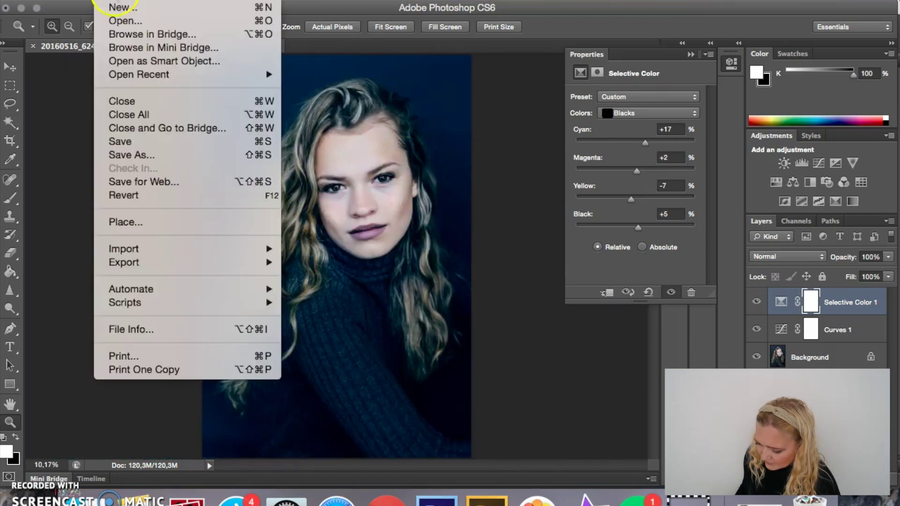
pyautogui.click(120, 6)
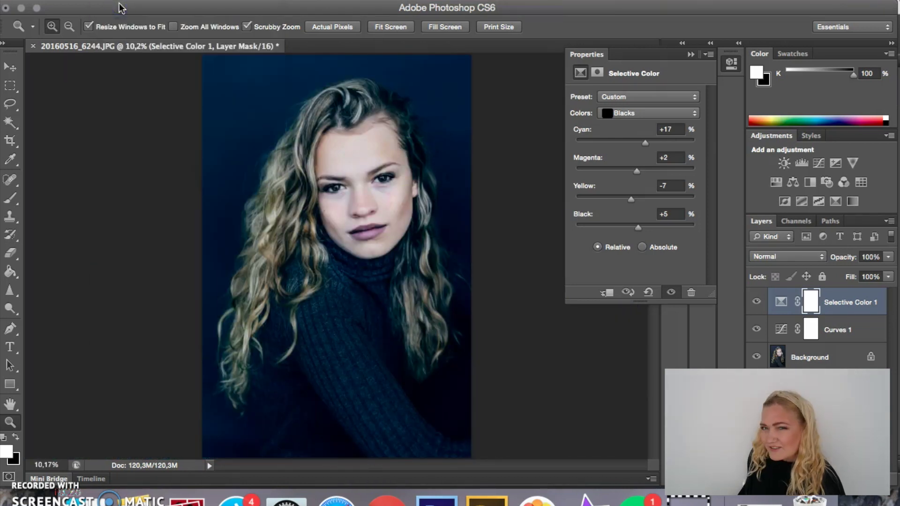
pyautogui.press('super+n')
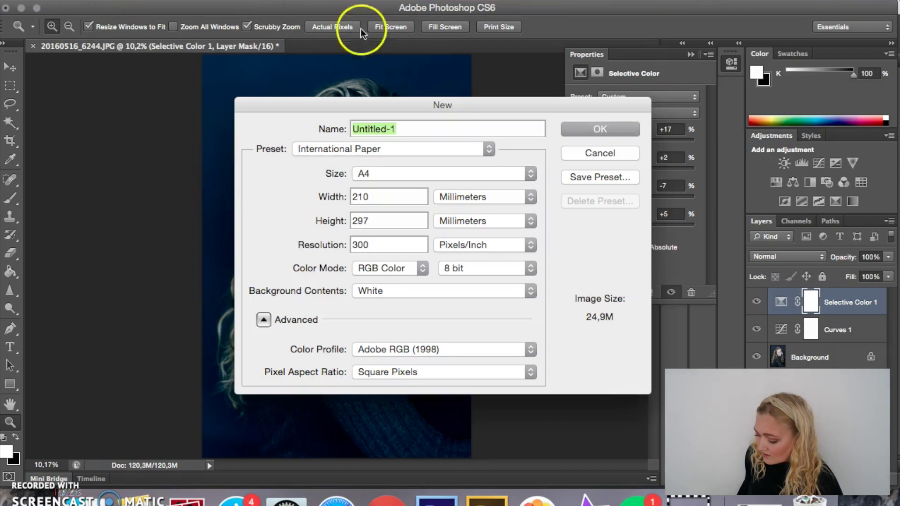
pyautogui.click(585, 128)
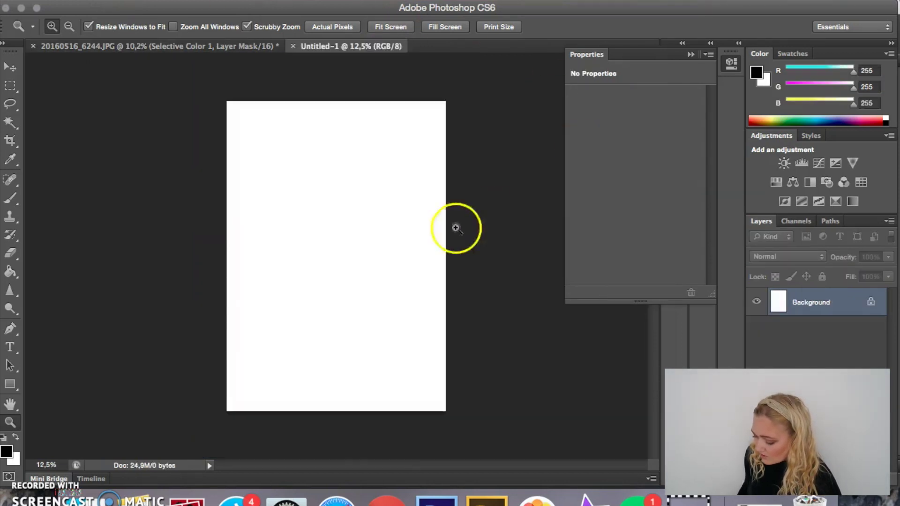
pyautogui.press('c')
pyautogui.moveTo(454, 255); pyautogui.dragTo(539, 241)
pyautogui.press('Return')
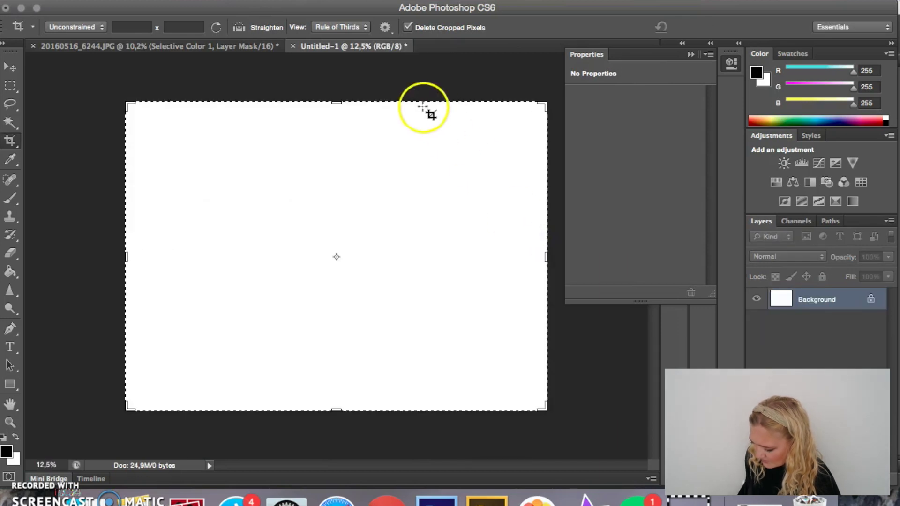
# Step: Merge a copy of the portrait's visible layers into a new layer and copy it into the Untitled-1 document, accepting the different bit depth
pyautogui.click(176, 47)
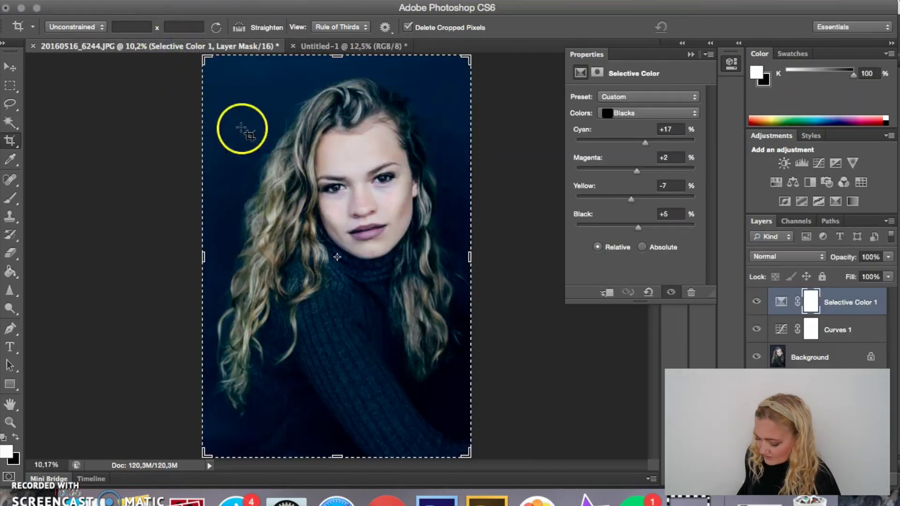
pyautogui.click(8, 75)
pyautogui.moveTo(342, 211); pyautogui.dragTo(316, 73)
pyautogui.press('super+alt+shift+e')
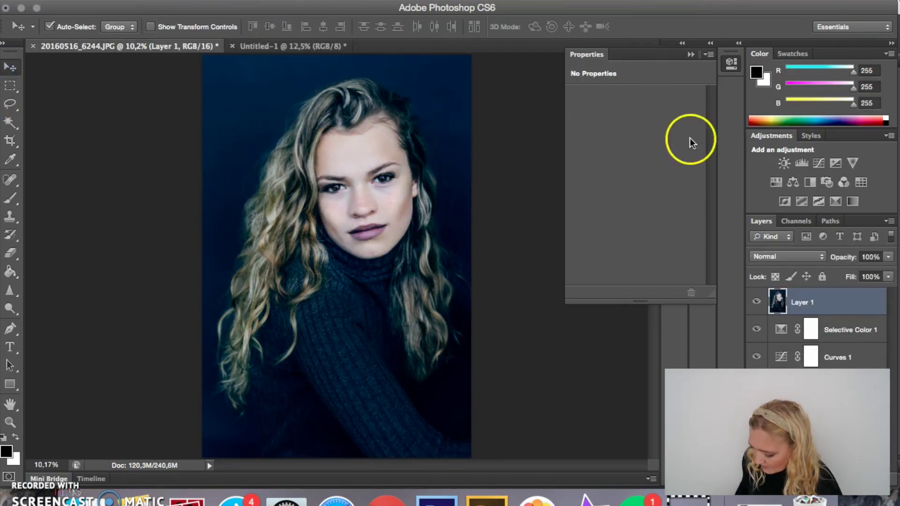
pyautogui.moveTo(237, 220); pyautogui.dragTo(378, 279)
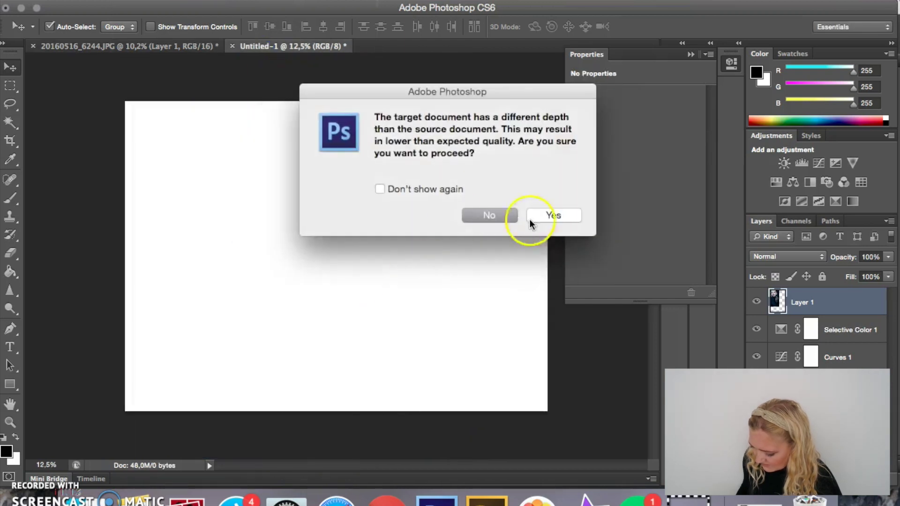
pyautogui.click(537, 212)
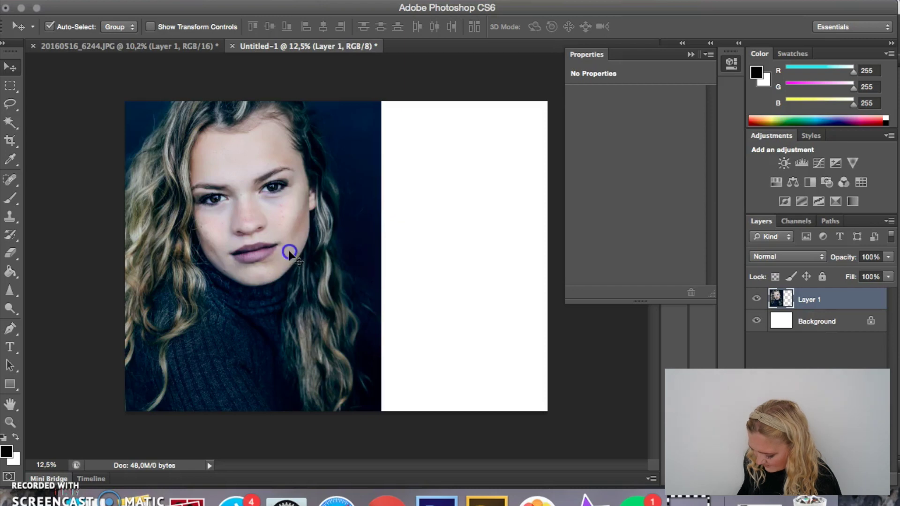
# Step: Scale the pasted portrait down proportionally and fit it to the full canvas height against the left edge of the page
pyautogui.hotkey('ctrl', 't')
pyautogui.moveTo(370, 134); pyautogui.dragTo(352, 177)
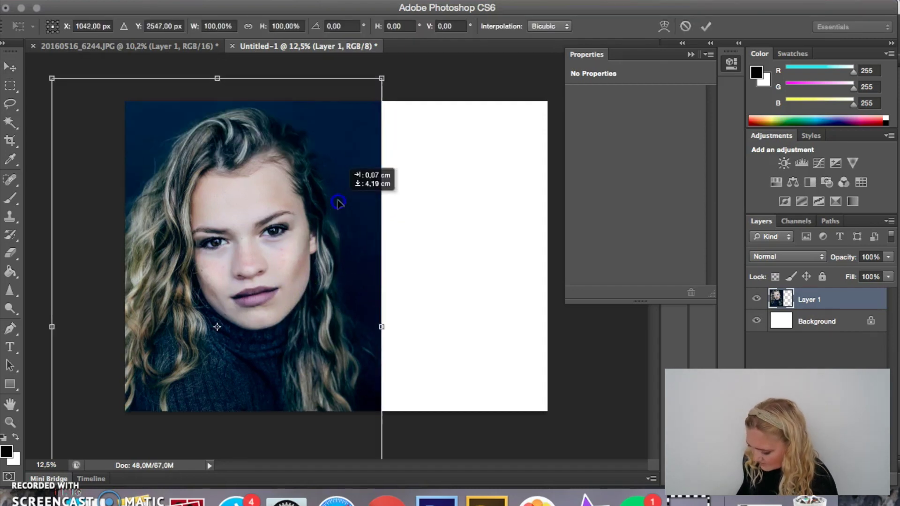
pyautogui.moveTo(381, 77); pyautogui.dragTo(288, 209)
pyautogui.moveTo(242, 278); pyautogui.dragTo(317, 171)
pyautogui.moveTo(363, 456); pyautogui.dragTo(332, 415)
pyautogui.click(379, 289)
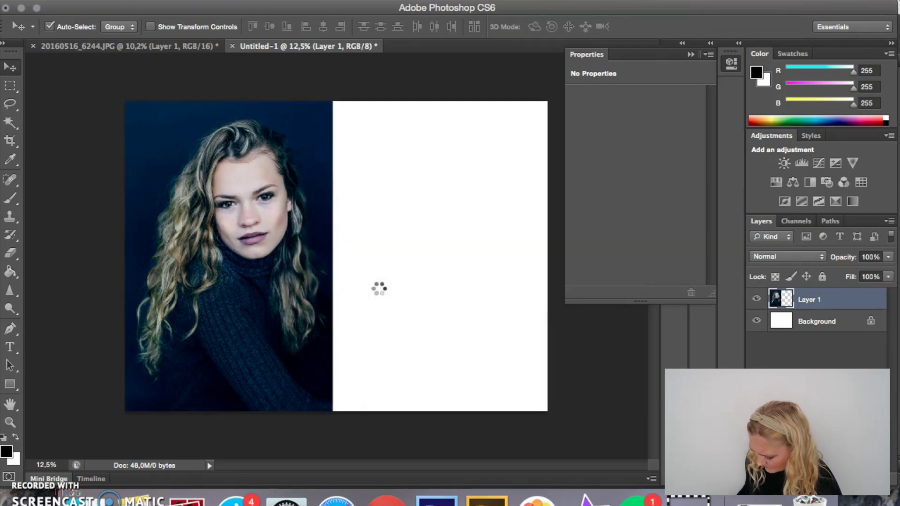
# Step: Crop the 20160516_6244.JPG portrait tighter around the face and shoulders, using the Original Ratio constraint
pyautogui.click(187, 46)
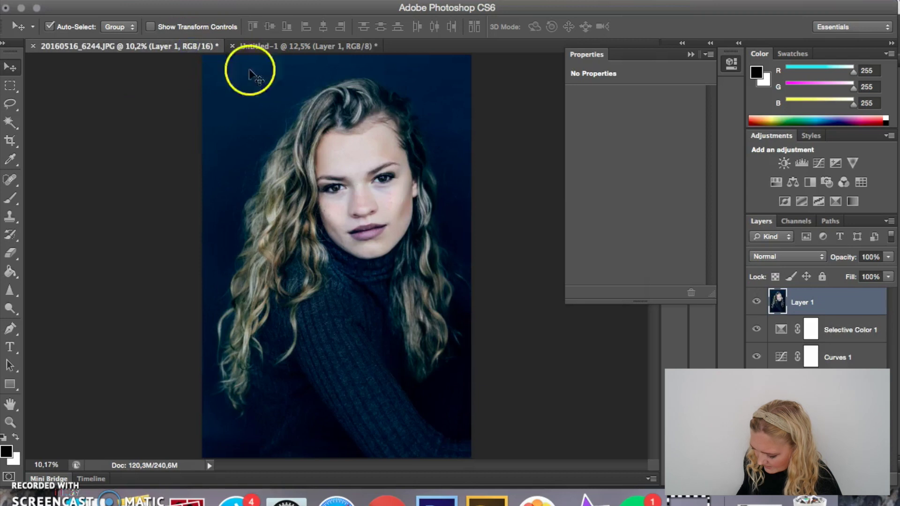
pyautogui.press('c')
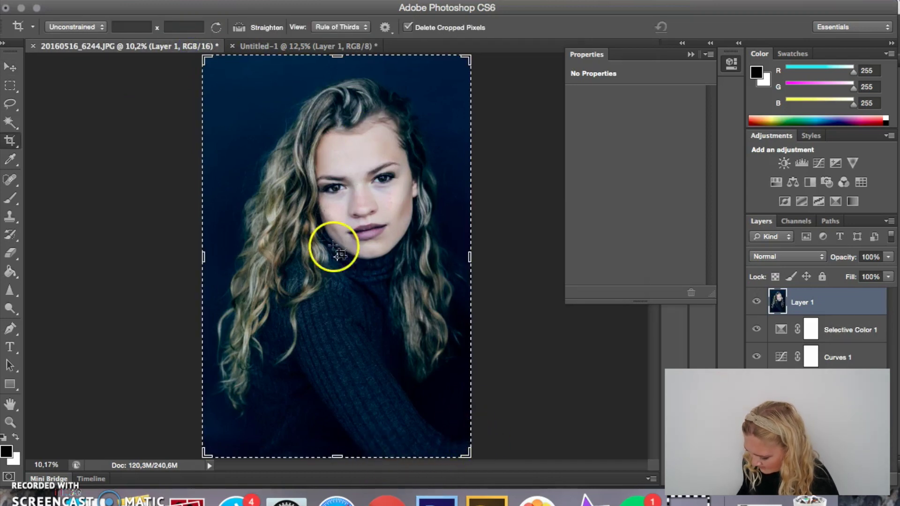
pyautogui.click(91, 26)
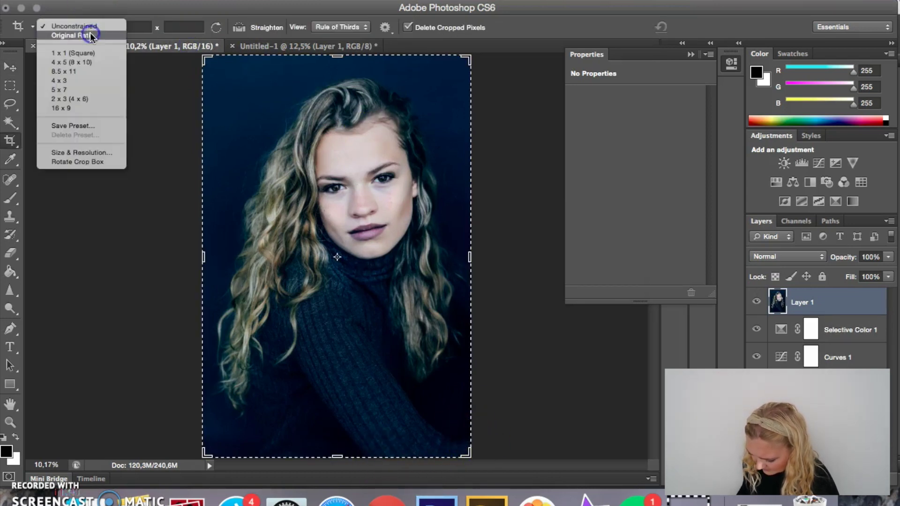
pyautogui.click(91, 36)
pyautogui.moveTo(464, 456); pyautogui.dragTo(365, 379)
pyautogui.moveTo(444, 416); pyautogui.dragTo(434, 400)
pyautogui.moveTo(402, 353)
pyautogui.mouseDown()
pyautogui.moveTo(402, 361)
pyautogui.moveTo(397, 351)
pyautogui.mouseUp()
pyautogui.press('Return')
pyautogui.click(184, 26)
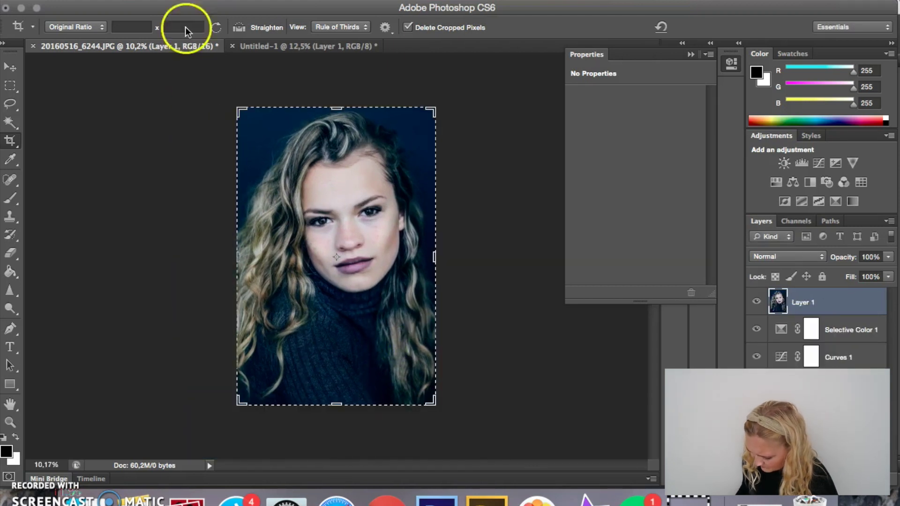
# Step: Copy the tighter-cropped portrait layer into the Untitled-1 document, accepting the different bit depth
pyautogui.click(11, 67)
pyautogui.moveTo(283, 227); pyautogui.dragTo(426, 203)
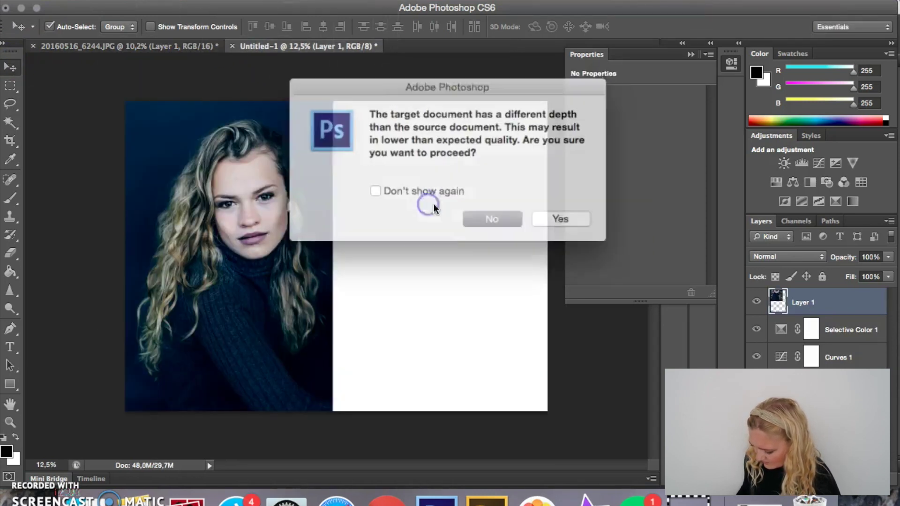
pyautogui.click(569, 217)
# Step: Scale the close-up portrait to about 82% and place it on the right half of the page with a narrow white border around it
pyautogui.press('super+t')
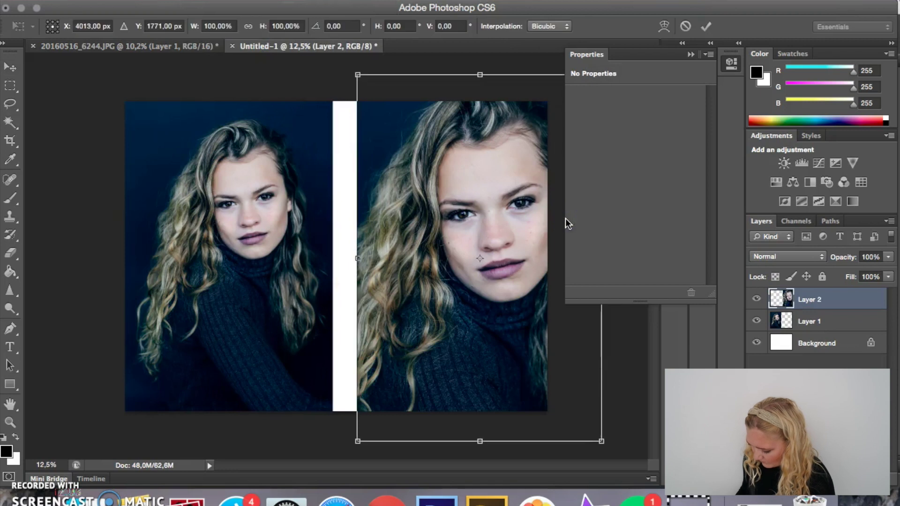
pyautogui.moveTo(484, 217); pyautogui.dragTo(461, 241)
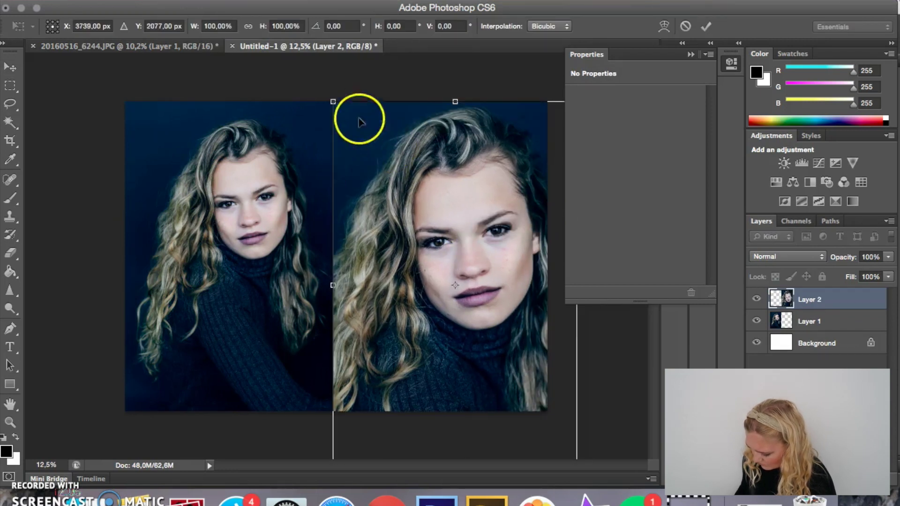
pyautogui.moveTo(333, 102); pyautogui.dragTo(403, 188)
pyautogui.moveTo(448, 295); pyautogui.dragTo(389, 203)
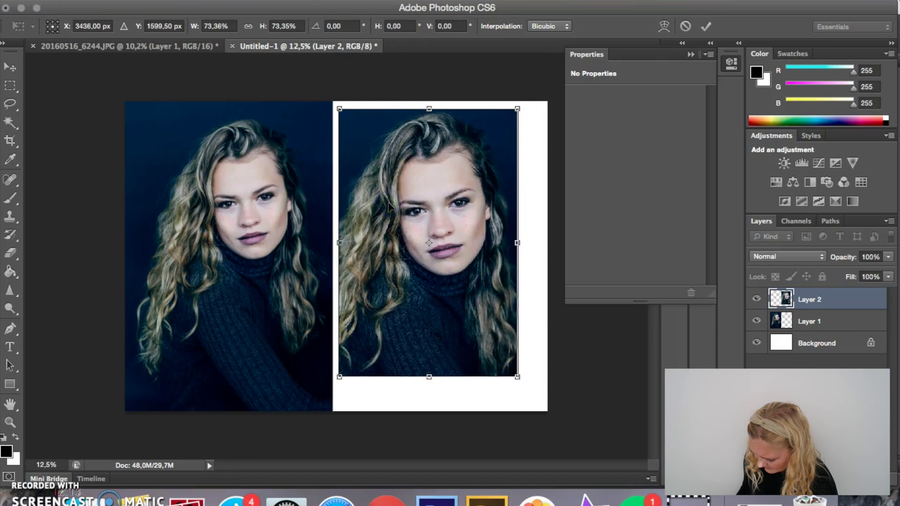
pyautogui.press('Up')
pyautogui.press('Up')
pyautogui.press('Up')
pyautogui.moveTo(518, 375); pyautogui.dragTo(541, 406)
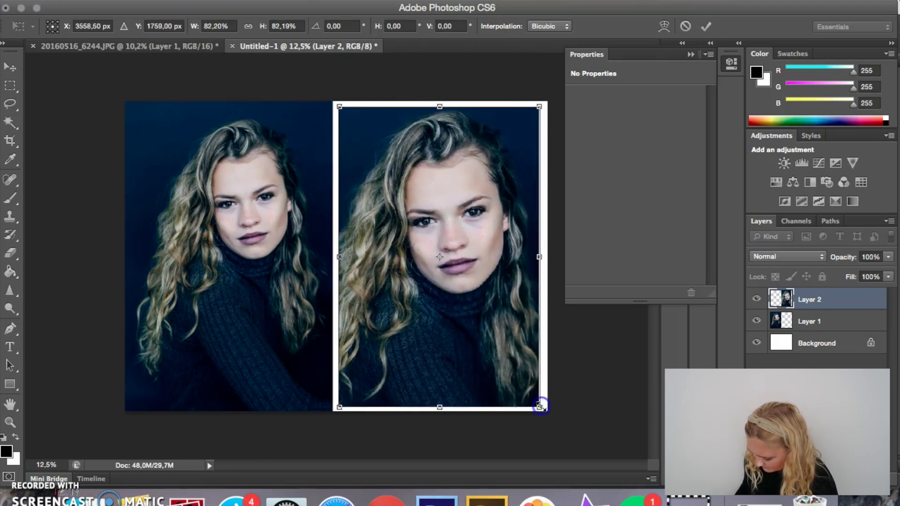
pyautogui.press('Right')
pyautogui.press('Right')
pyautogui.press('Right')
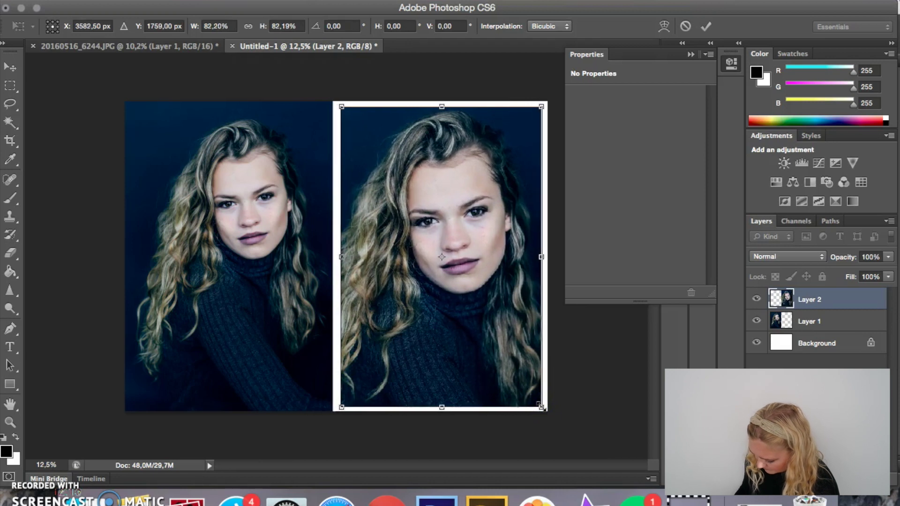
pyautogui.press('Return')
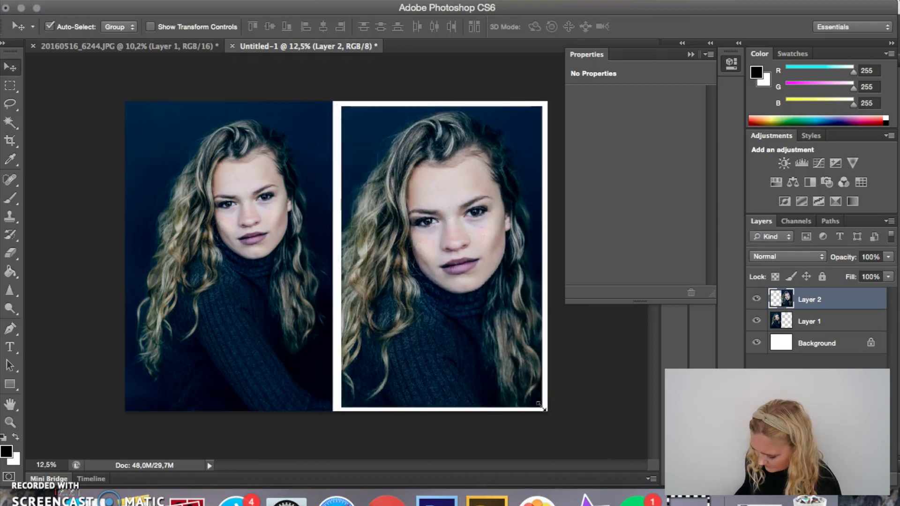
# Step: Merge a copy of the visible layers into a new layer and add a Curves adjustment layer with raised midtones and a separate shadow point
pyautogui.press('super+alt+shift+e')
pyautogui.click(819, 162)
pyautogui.moveTo(643, 177)
pyautogui.mouseDown()
pyautogui.moveTo(640, 161)
pyautogui.moveTo(642, 172)
pyautogui.mouseUp()
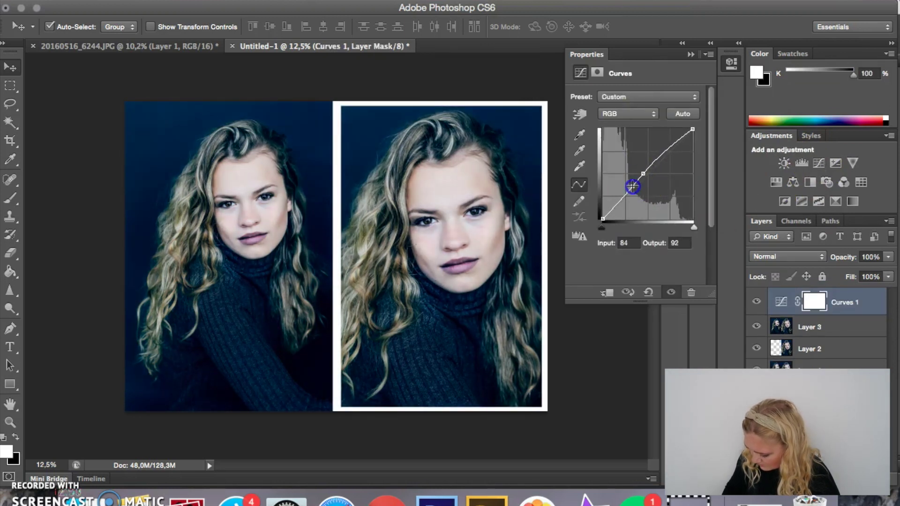
pyautogui.moveTo(621, 200); pyautogui.dragTo(613, 209)
pyautogui.click(615, 209)
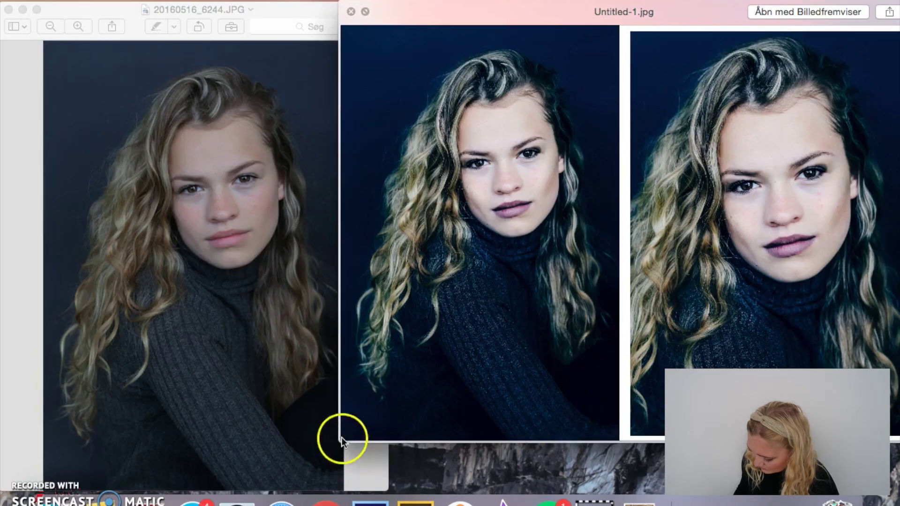
# Step: Resize the Untitled-1.jpg preview window beside the original 20160516_6244.JPG photo to compare both images
pyautogui.moveTo(341, 437); pyautogui.dragTo(354, 502)
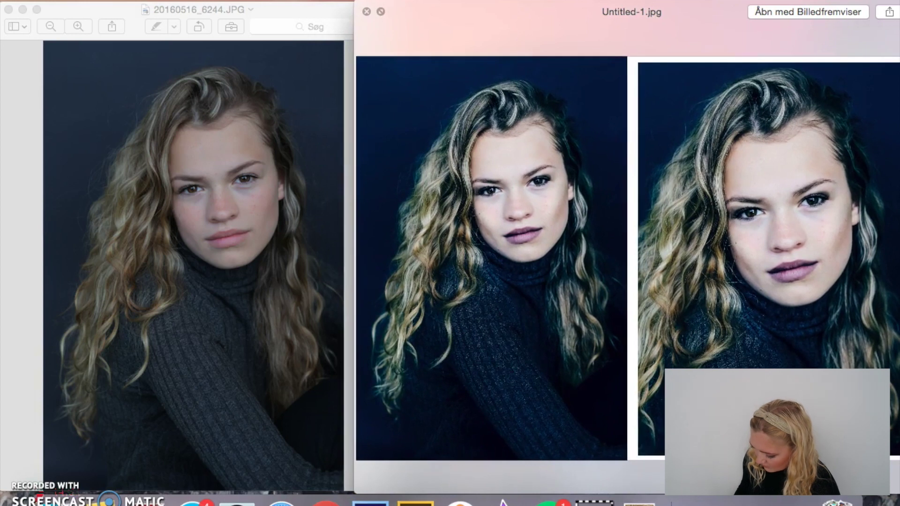